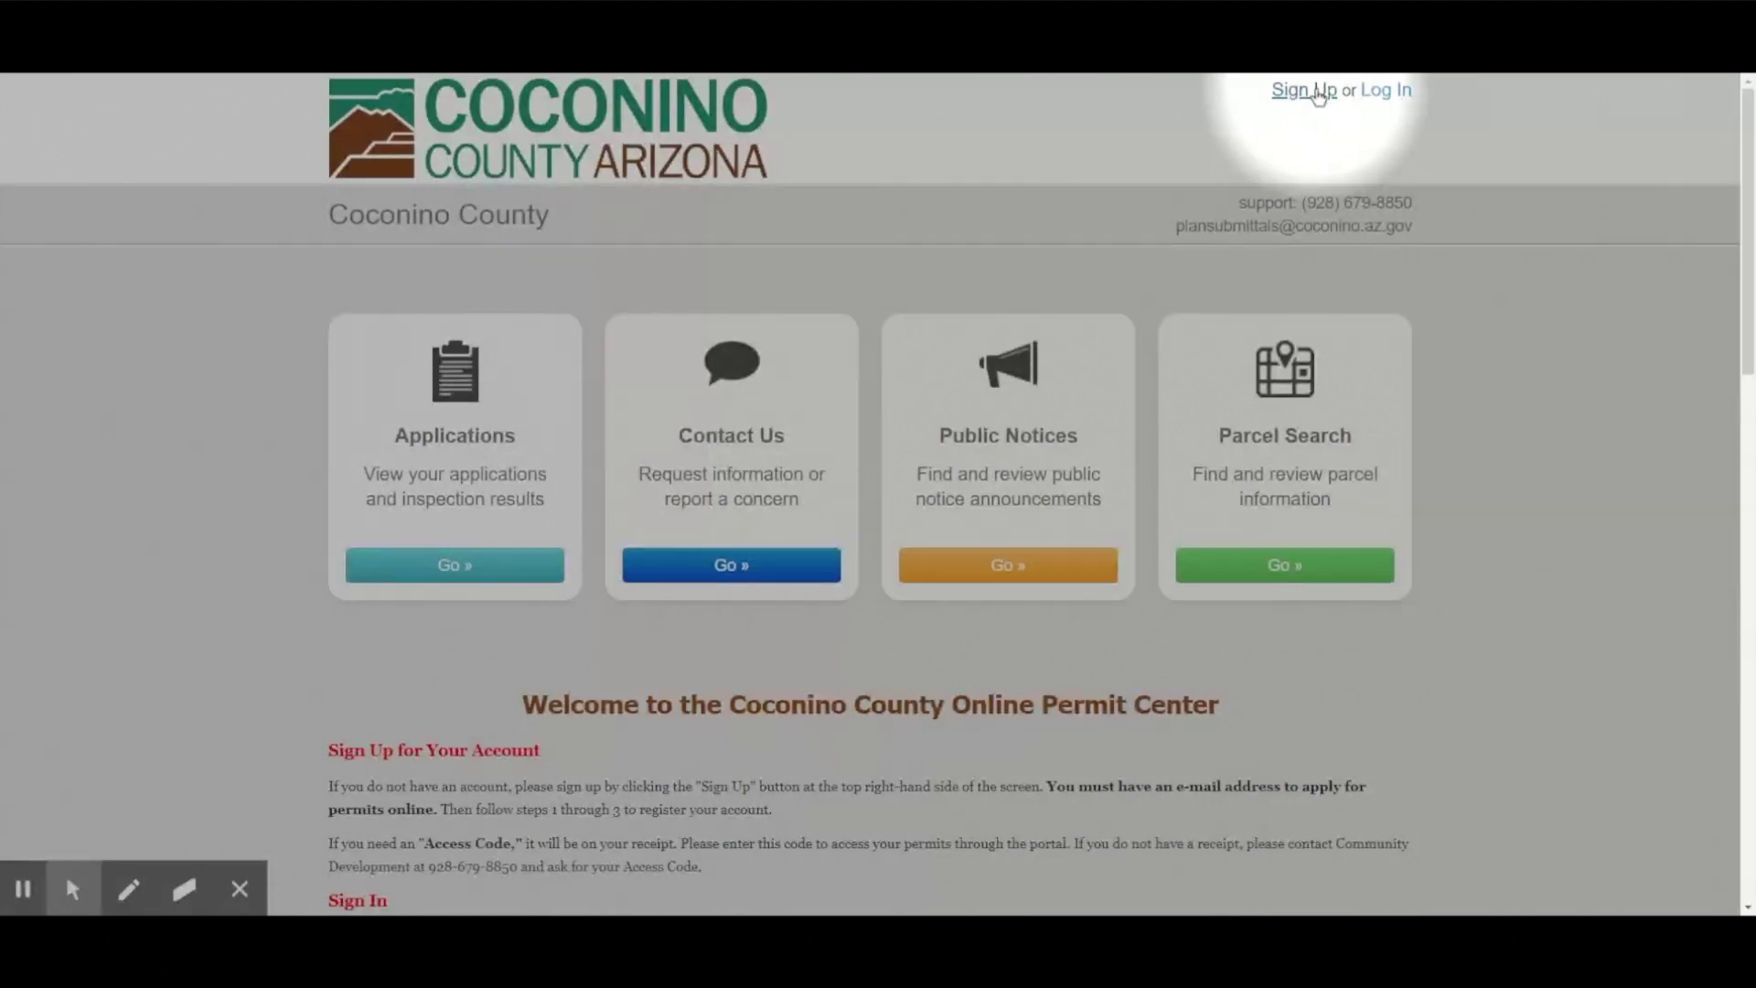
Open the permit center log-in page from the Log In link at the top right.
left_click(1388, 90)
Sign in using the staff account's email address and password.
left_click(945, 381)
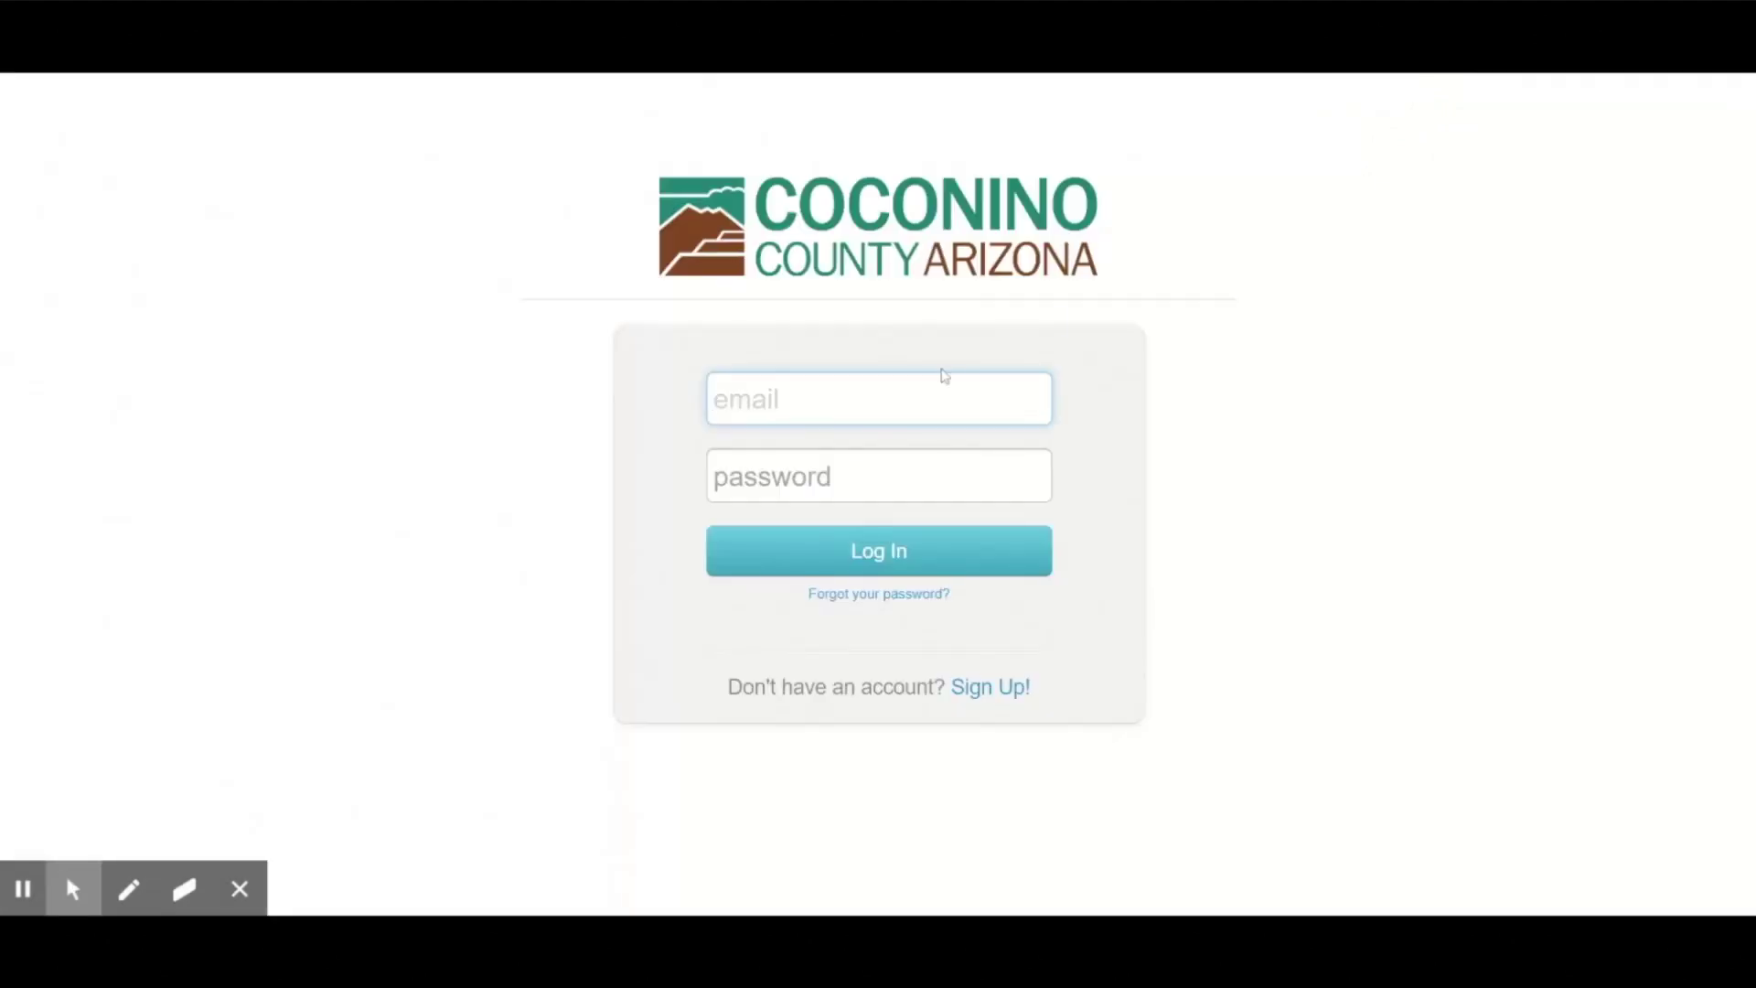
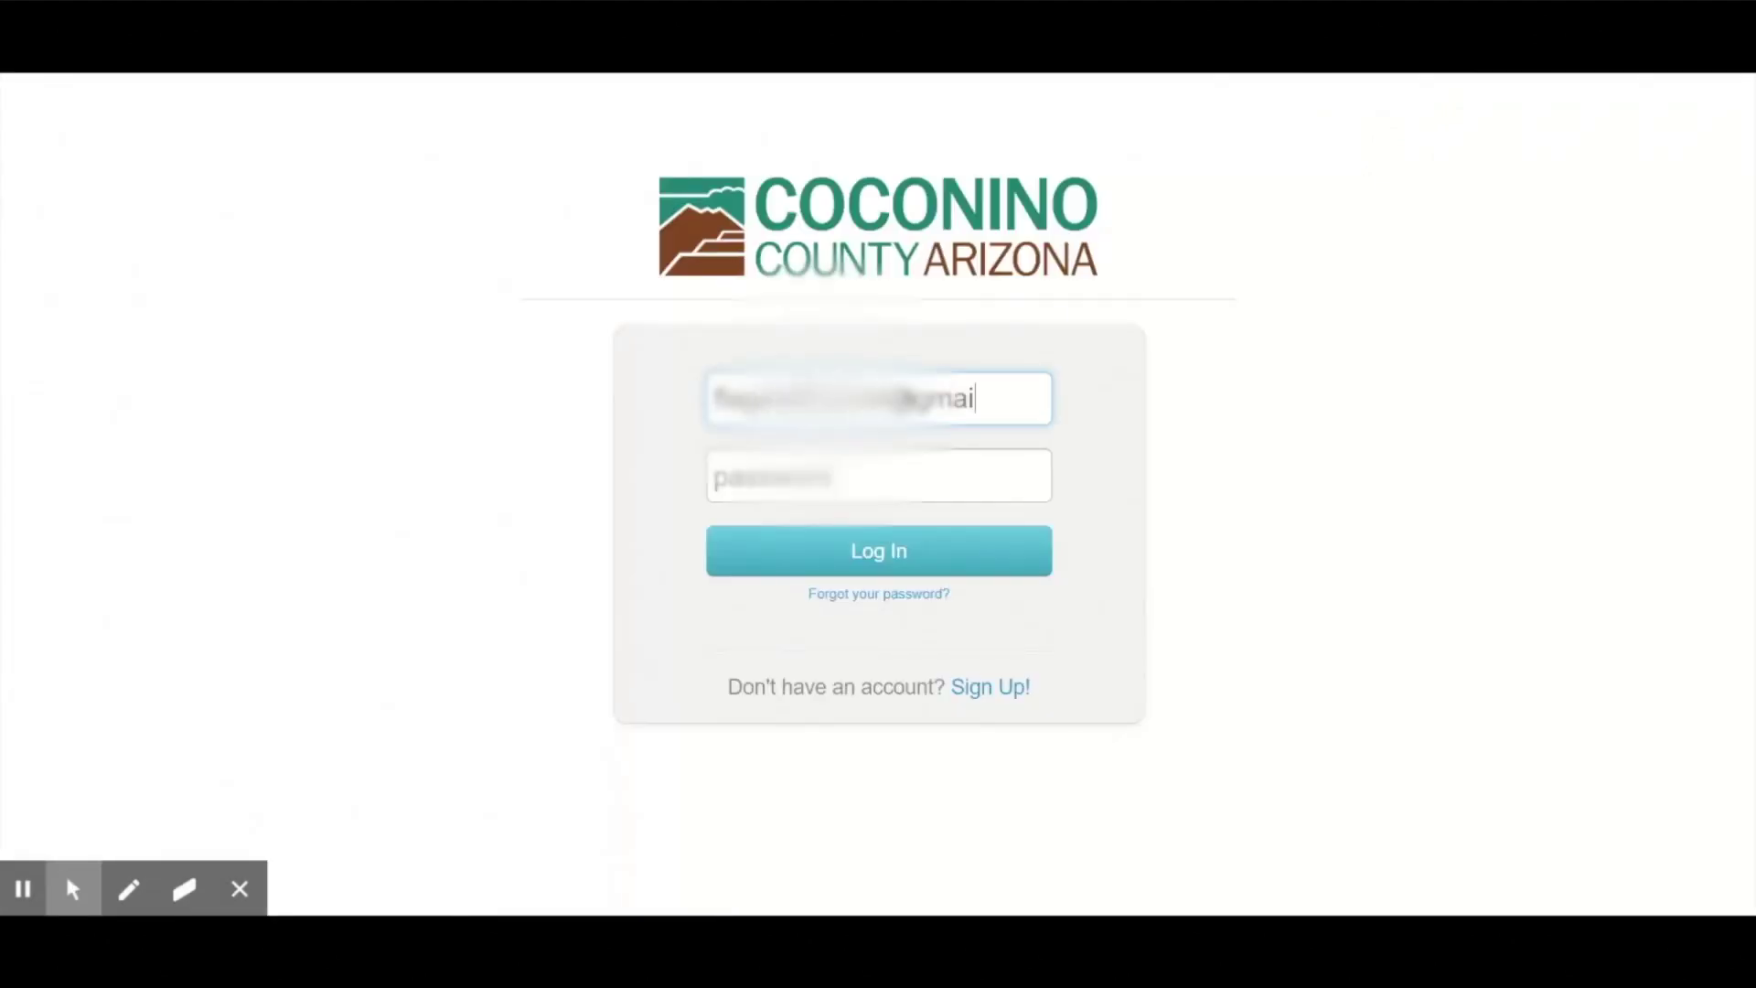
left_click(879, 476)
type("********")
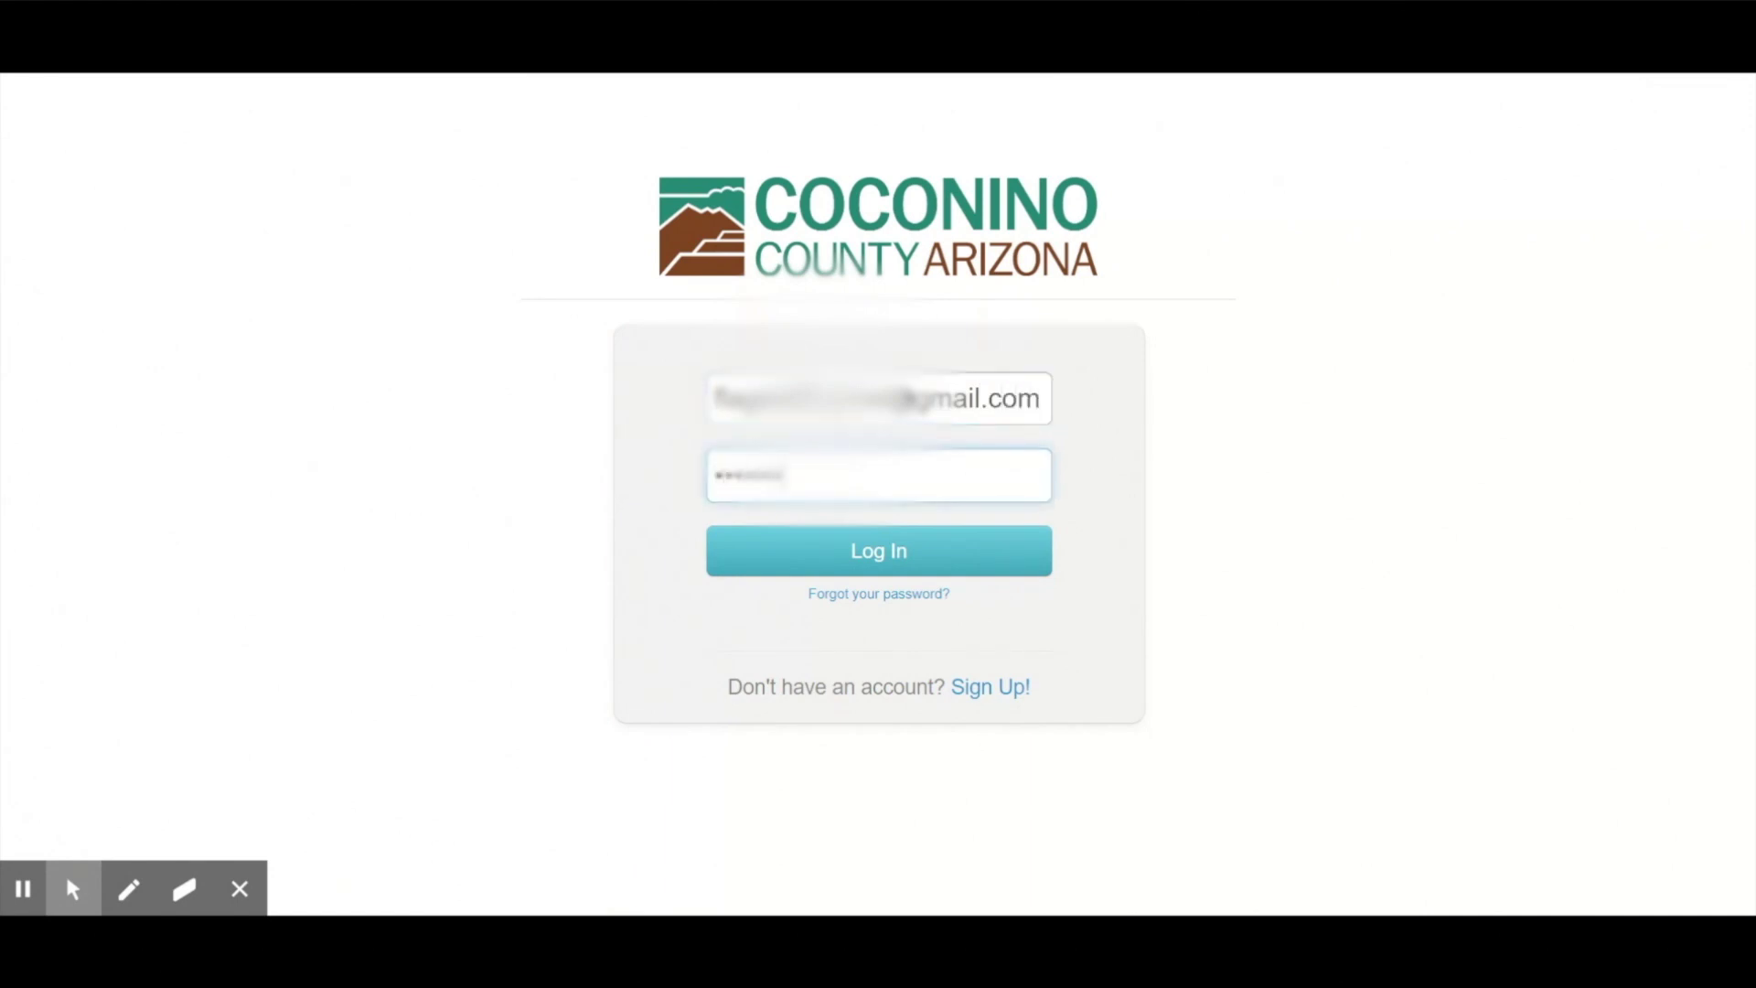
key("Return")
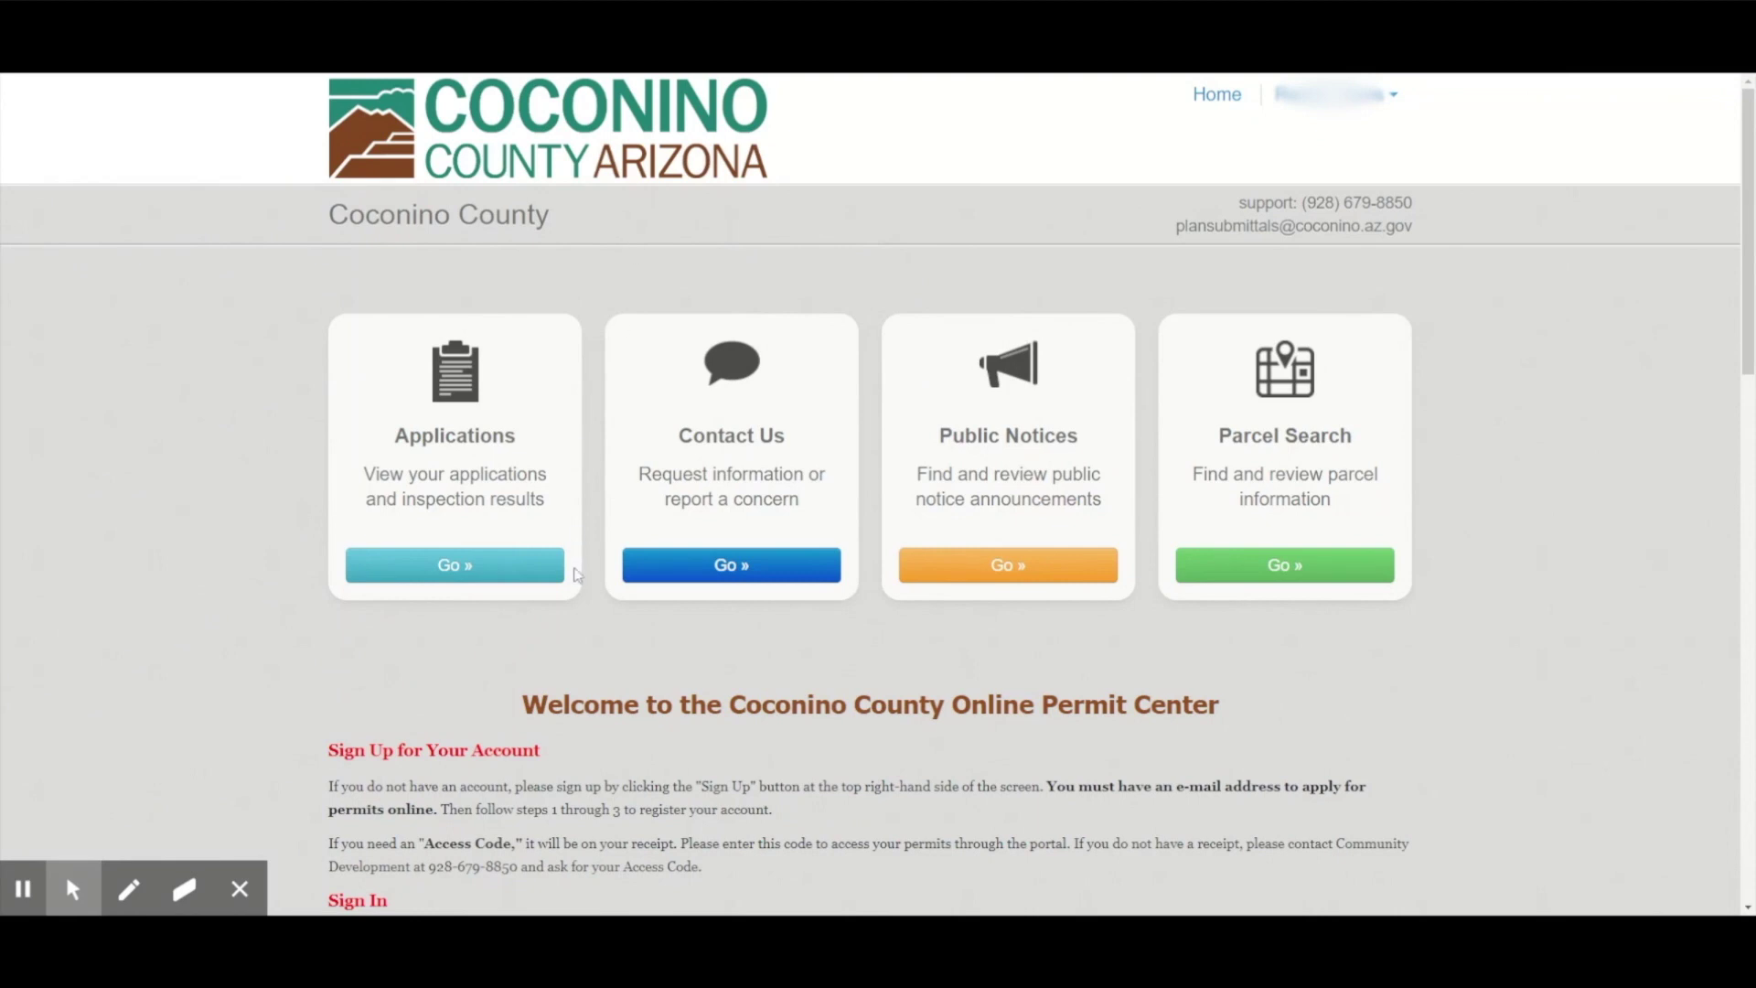
Start a new Planning and Zoning application with Administrative Adjustment as the permit type.
left_click(458, 568)
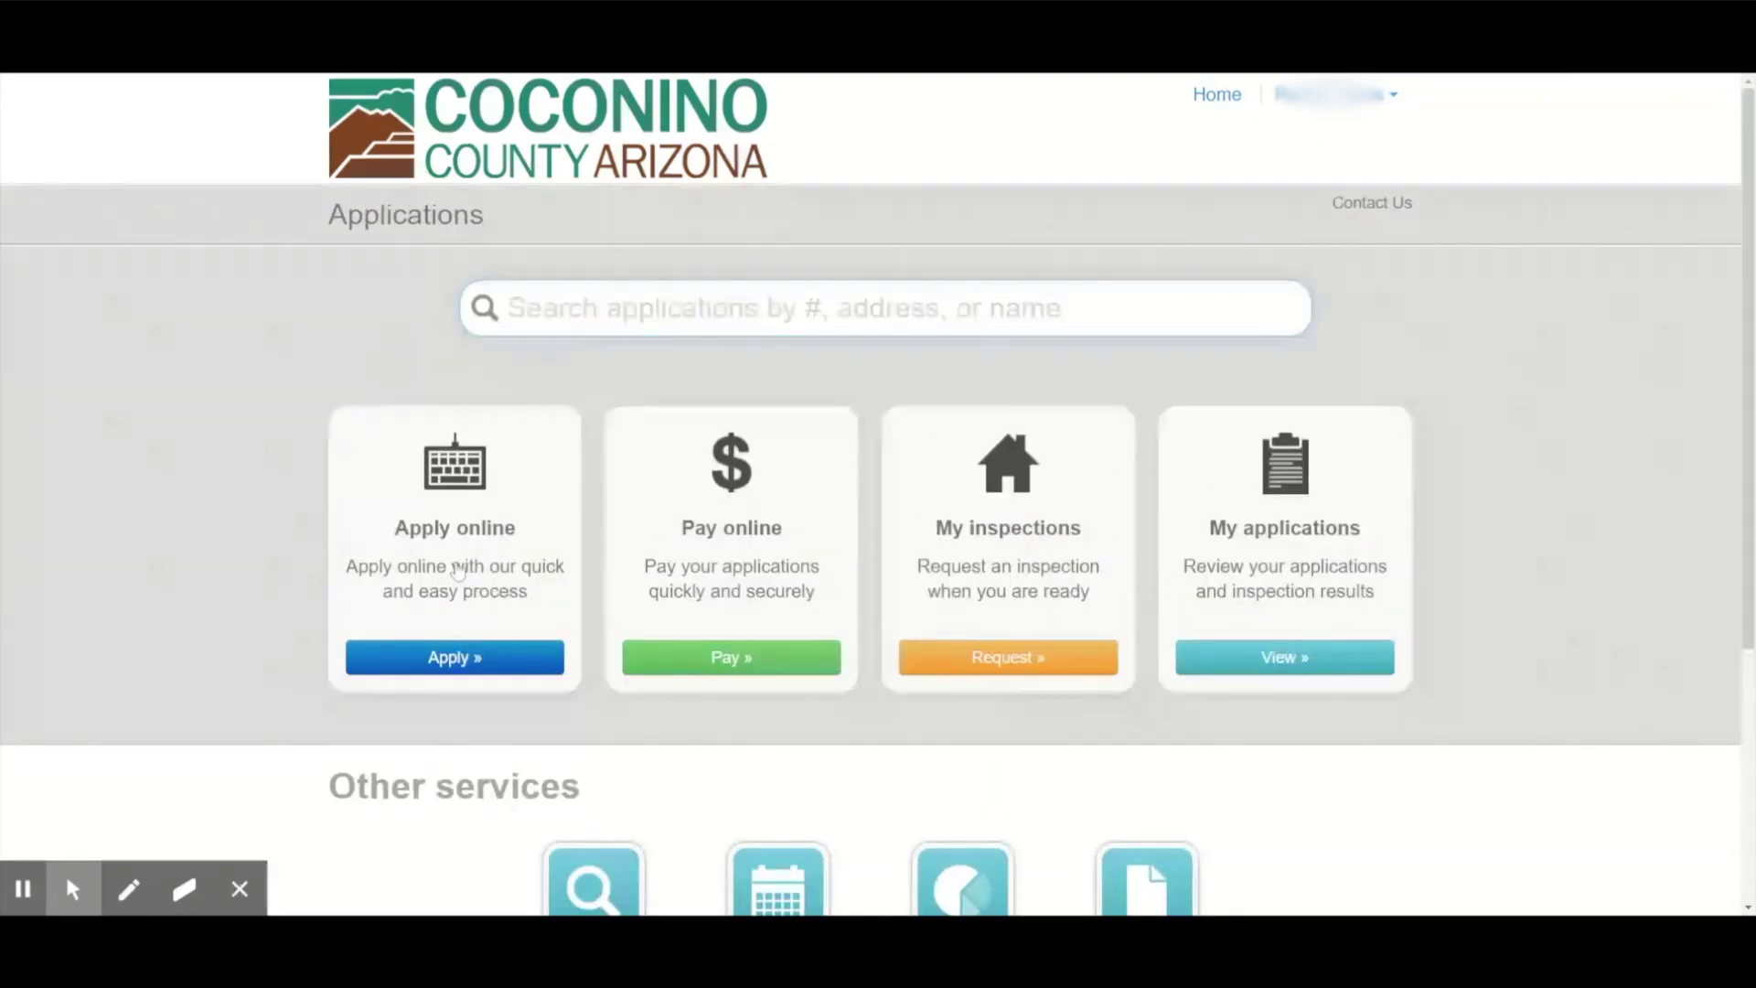
left_click(462, 669)
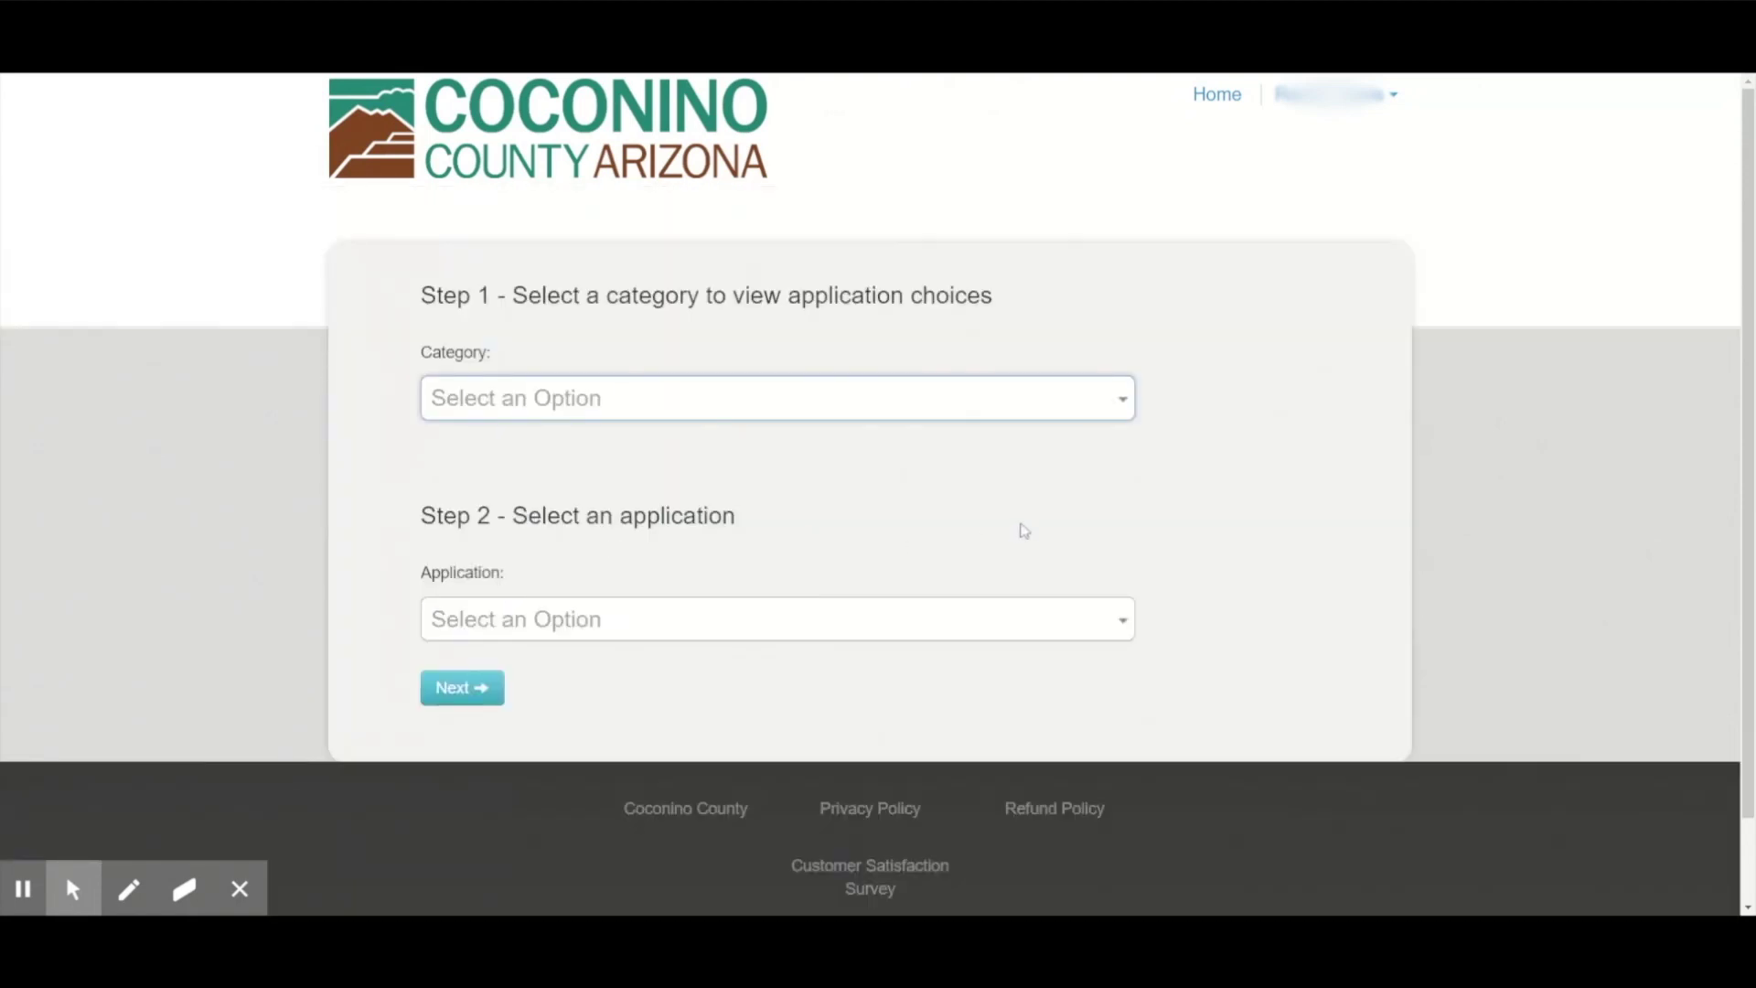
left_click(1115, 409)
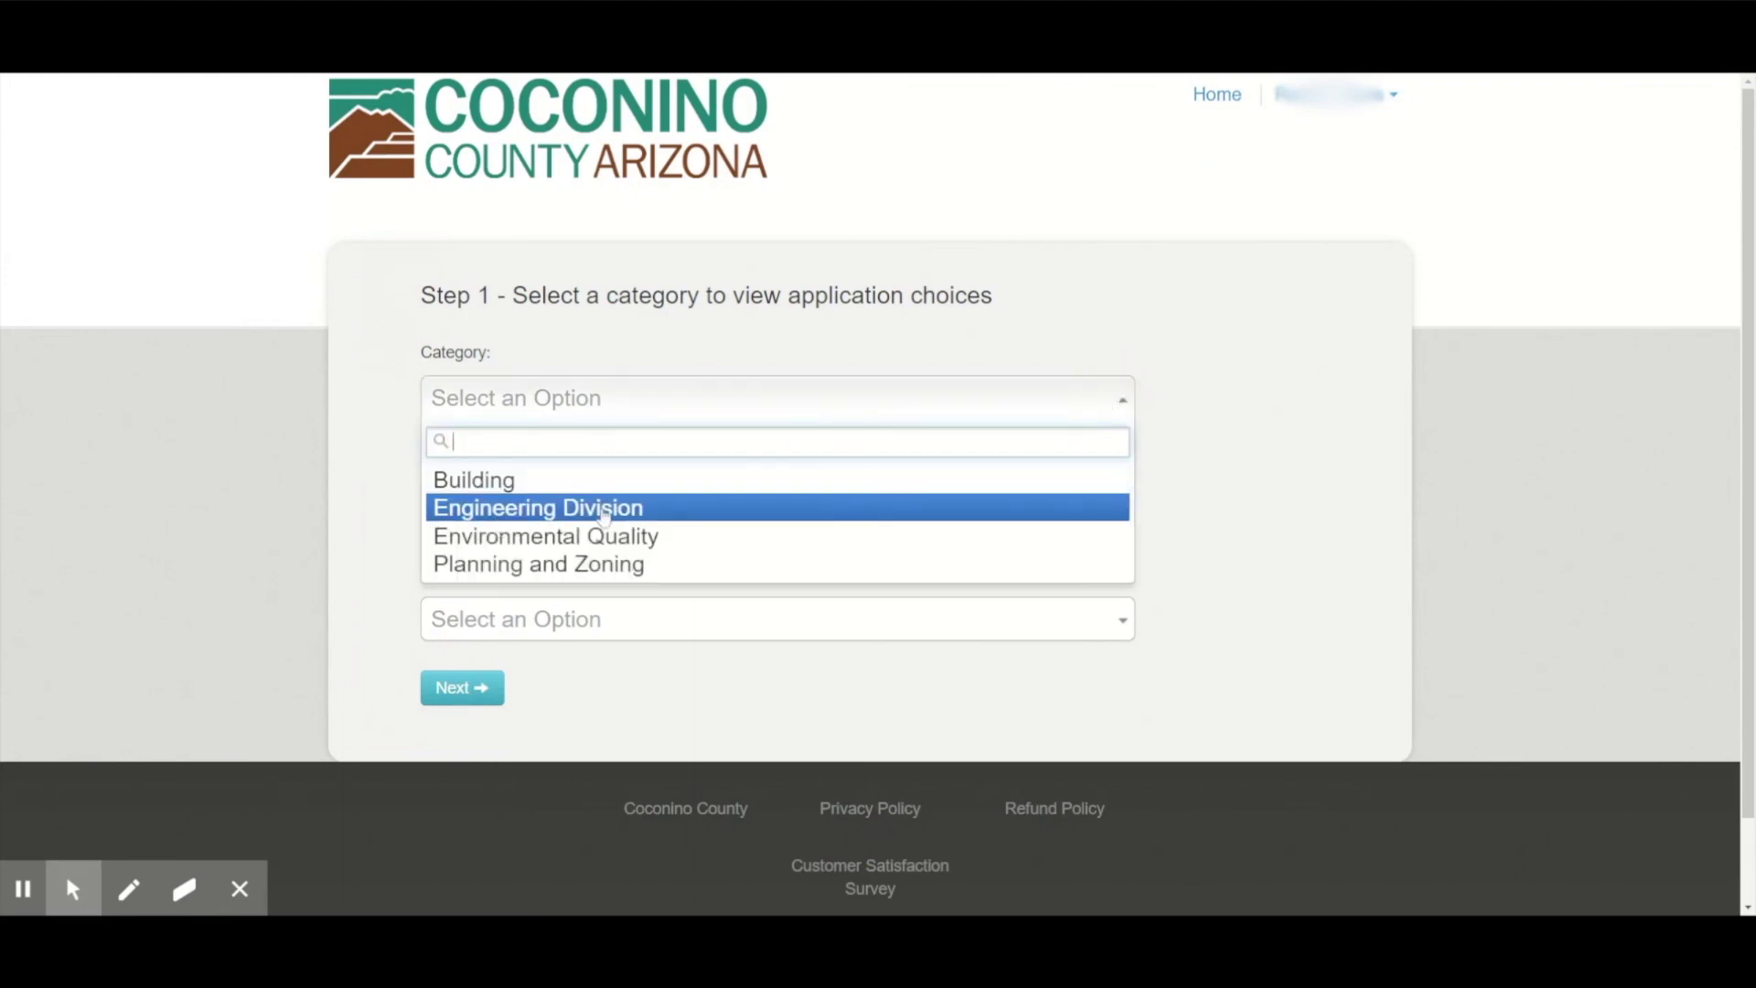
left_click(612, 564)
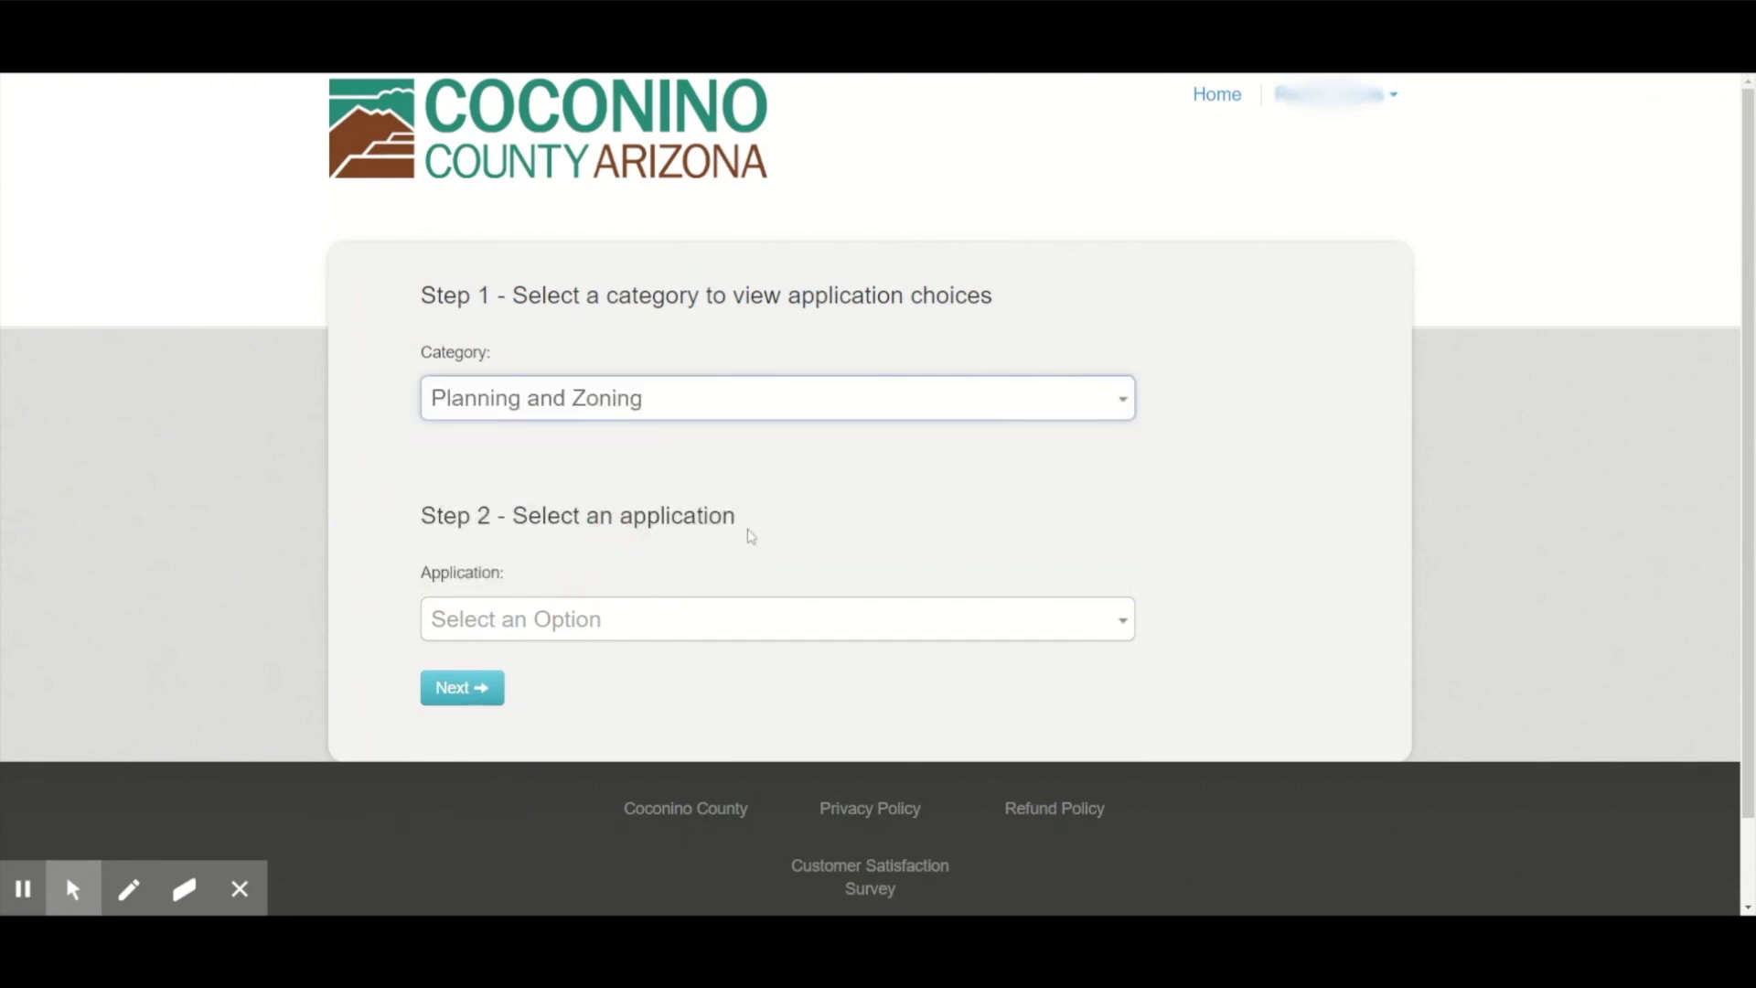
left_click(1058, 620)
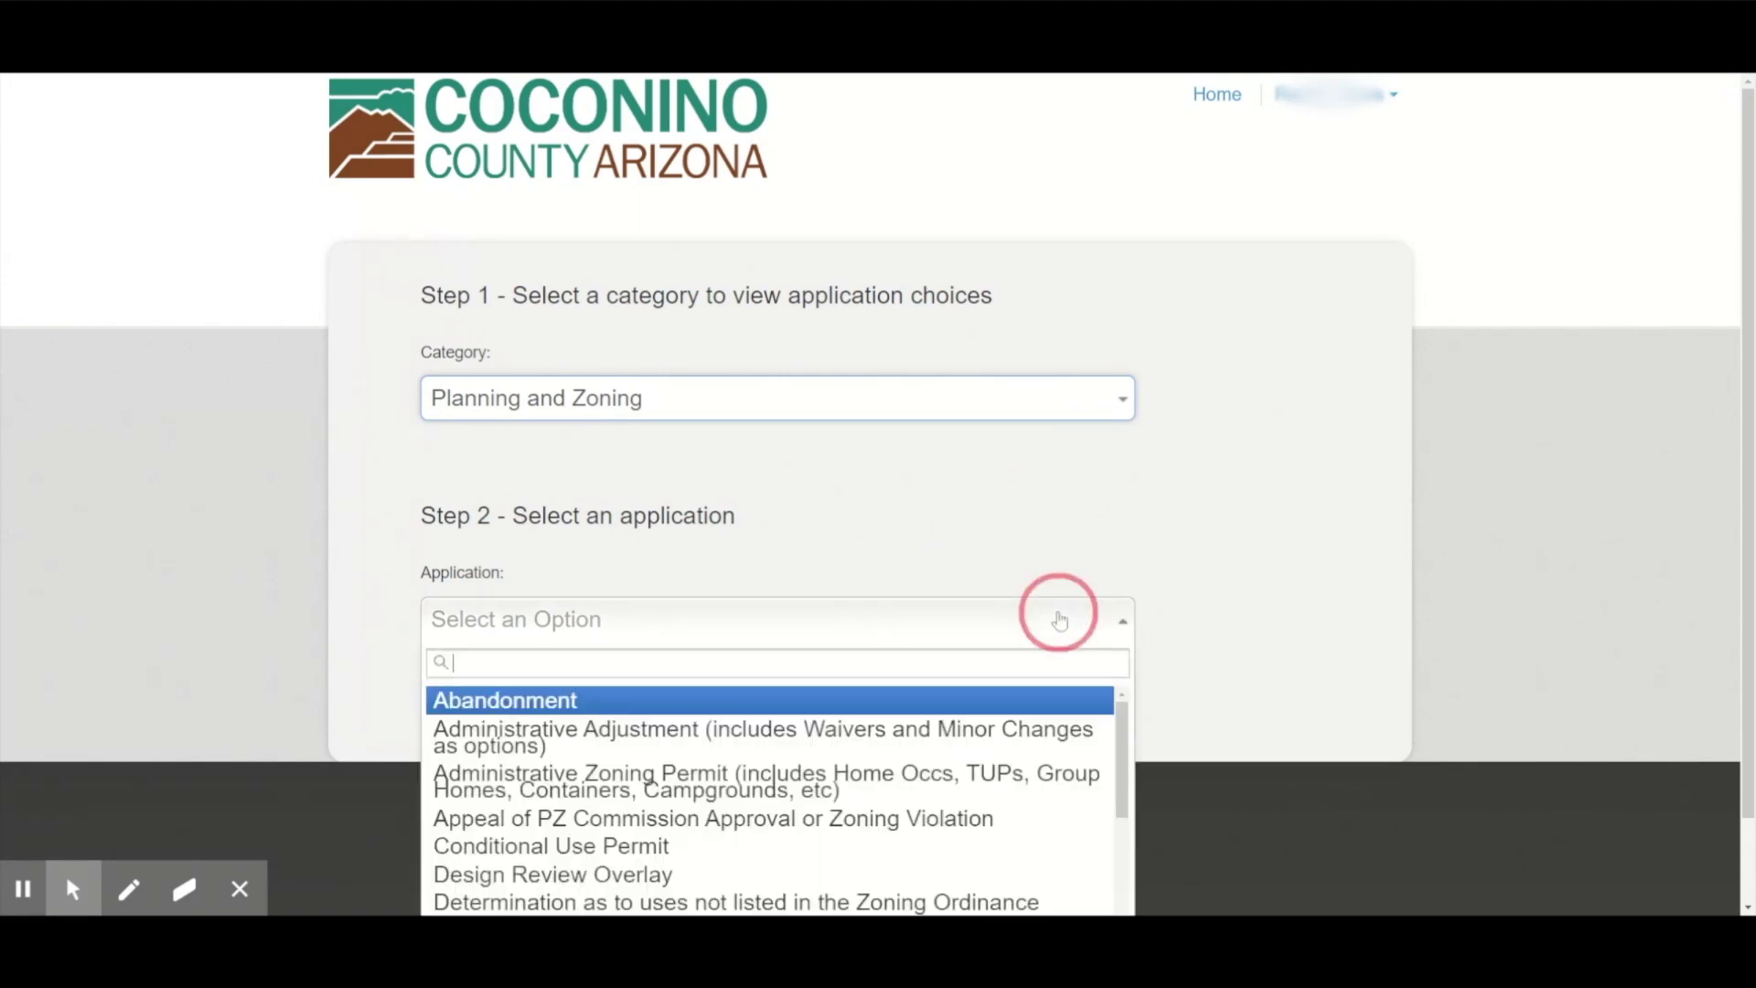
left_click(640, 732)
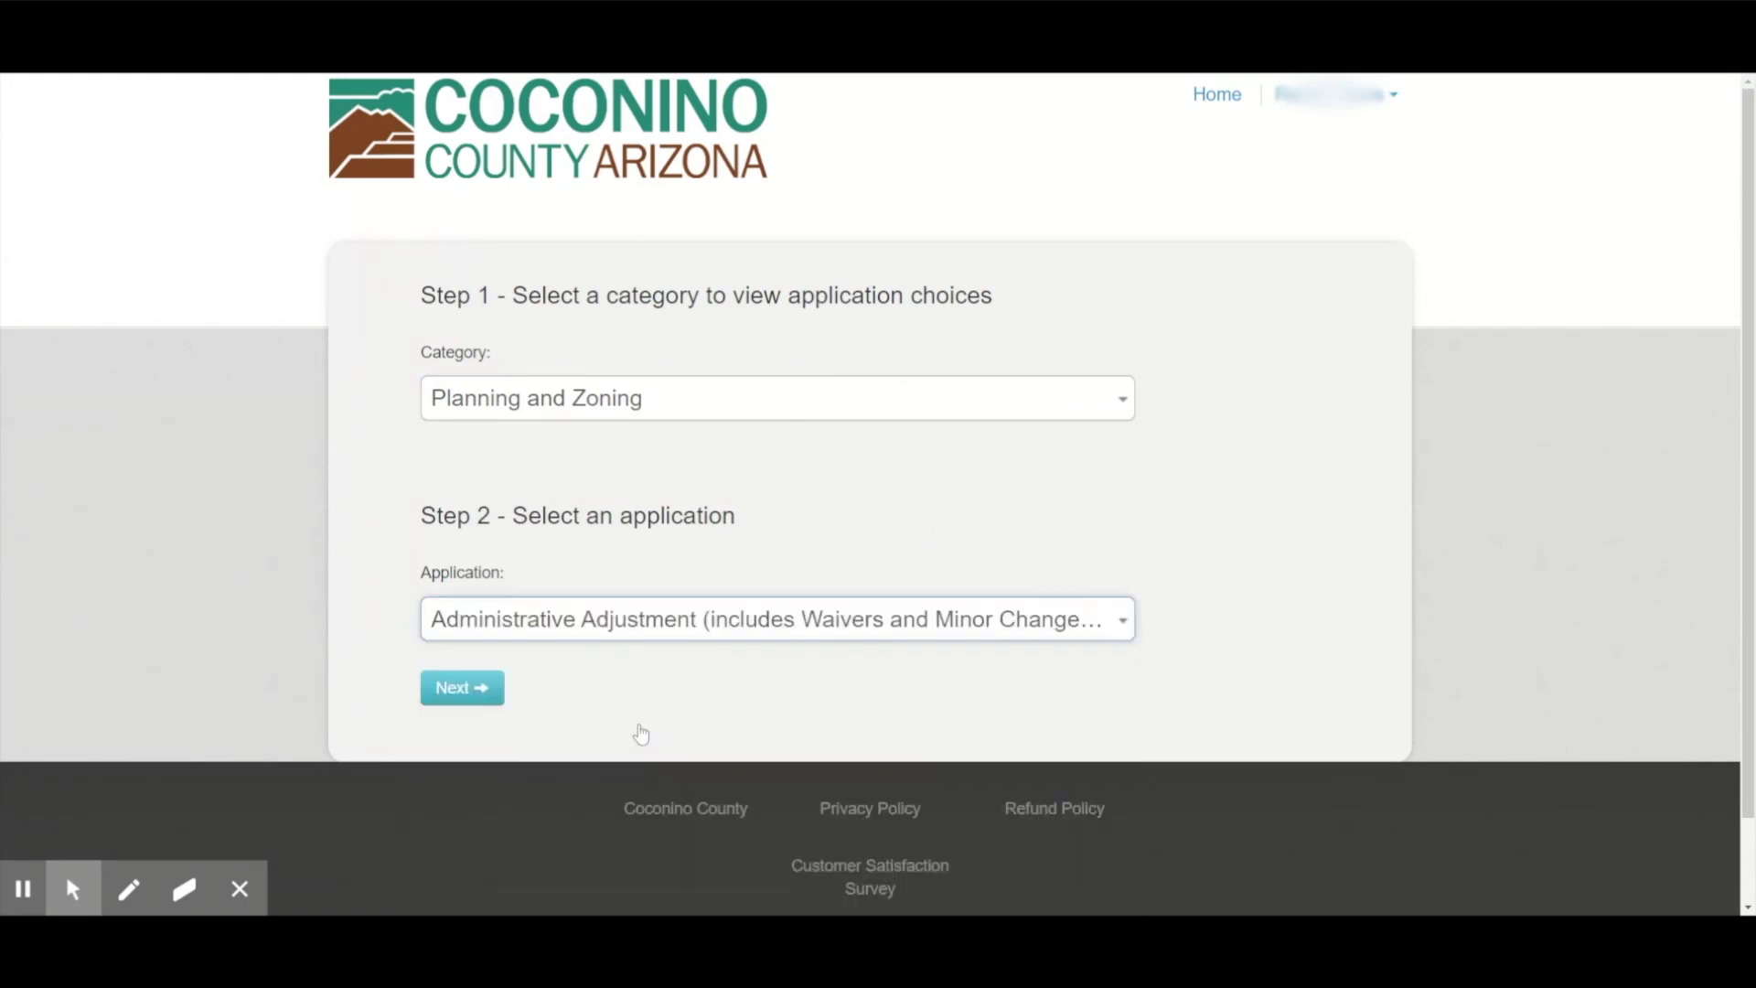
left_click(478, 688)
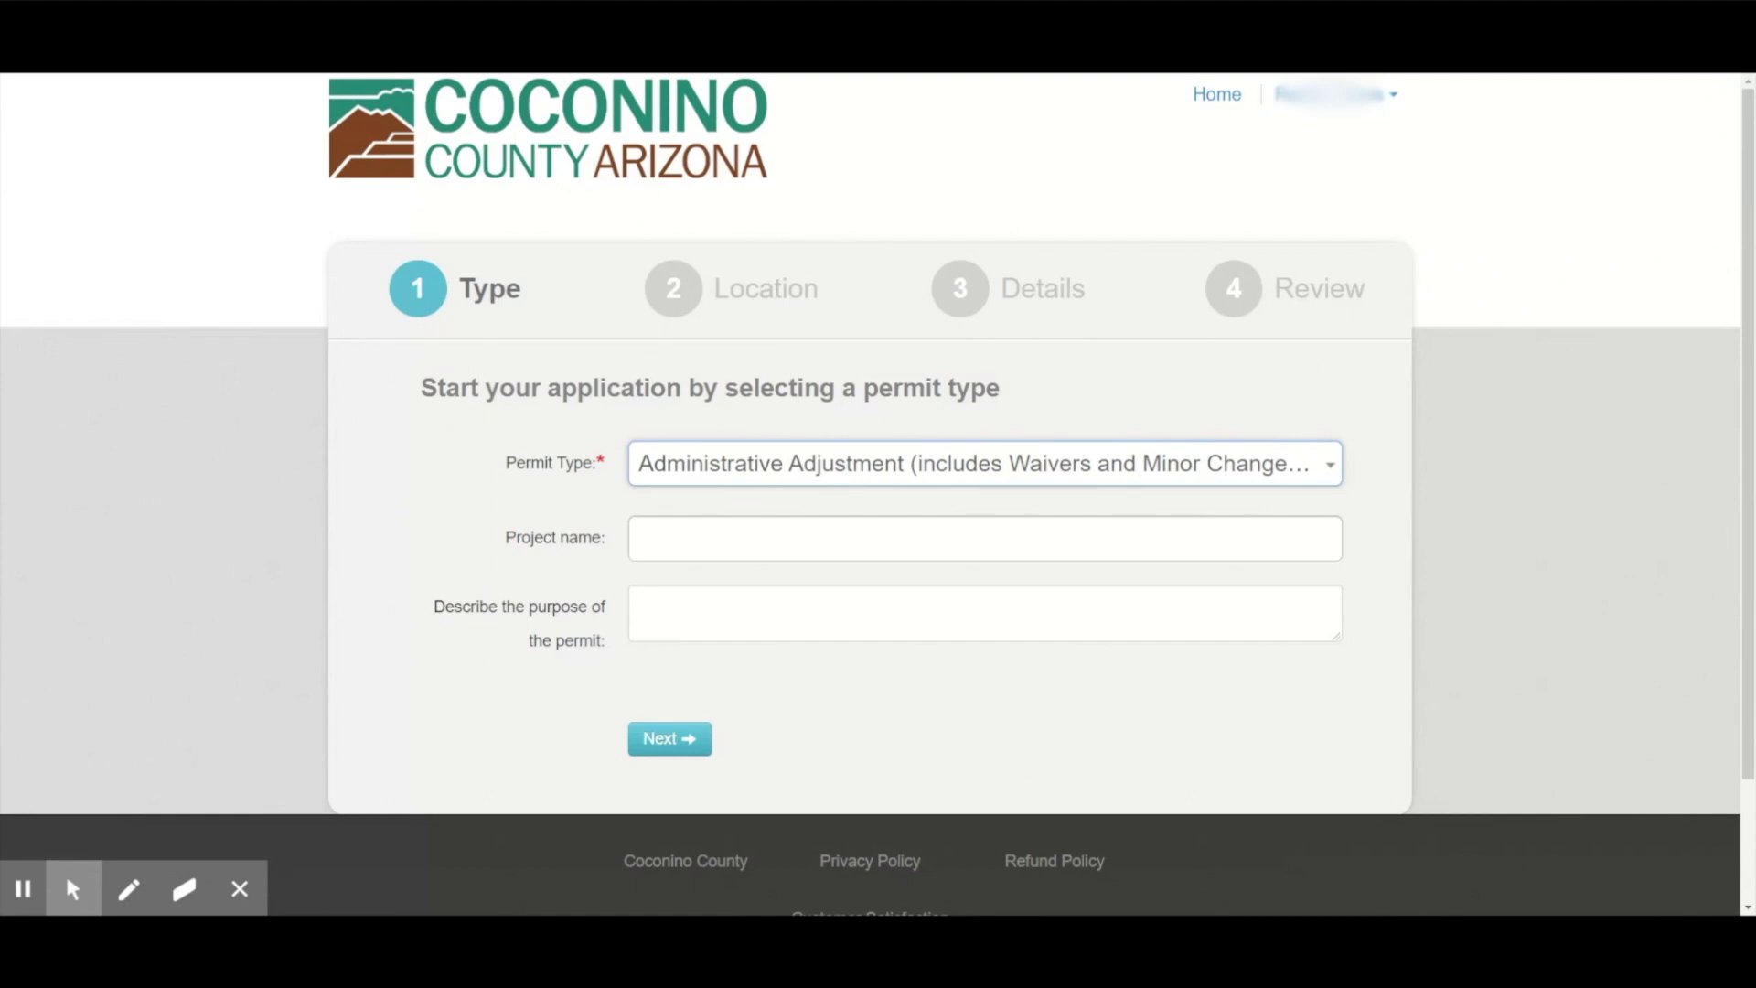
left_click(674, 738)
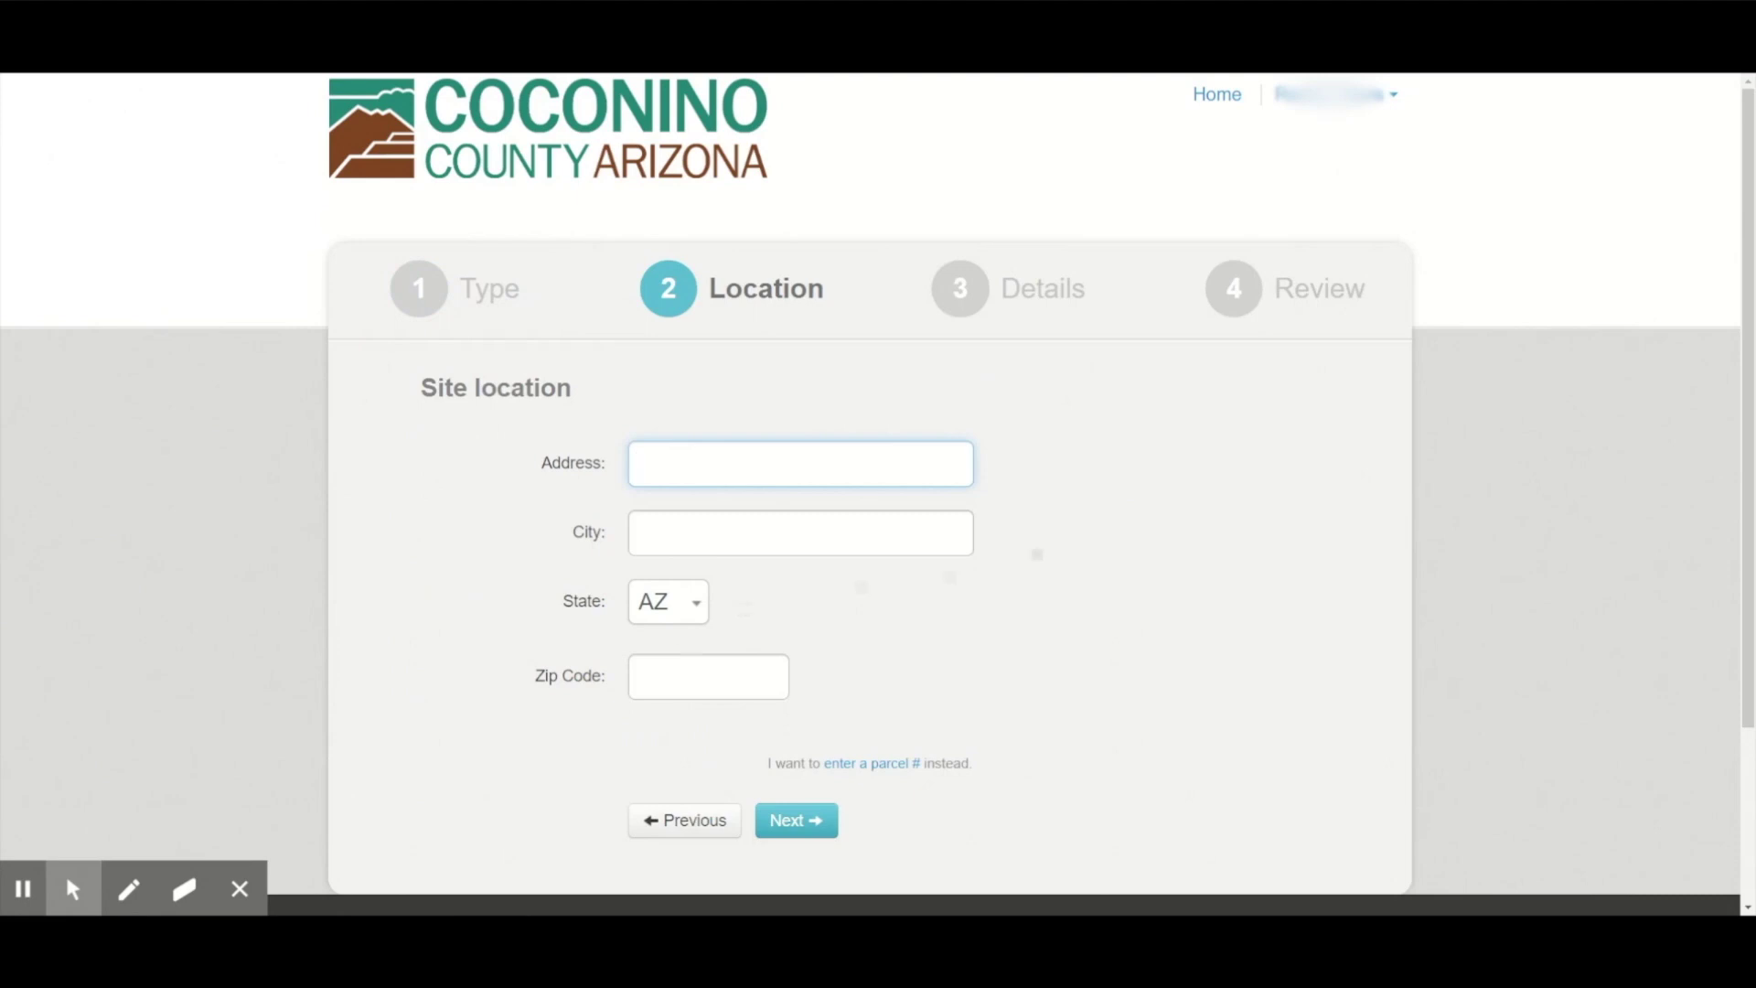
scroll(1086, 547, "down", 1)
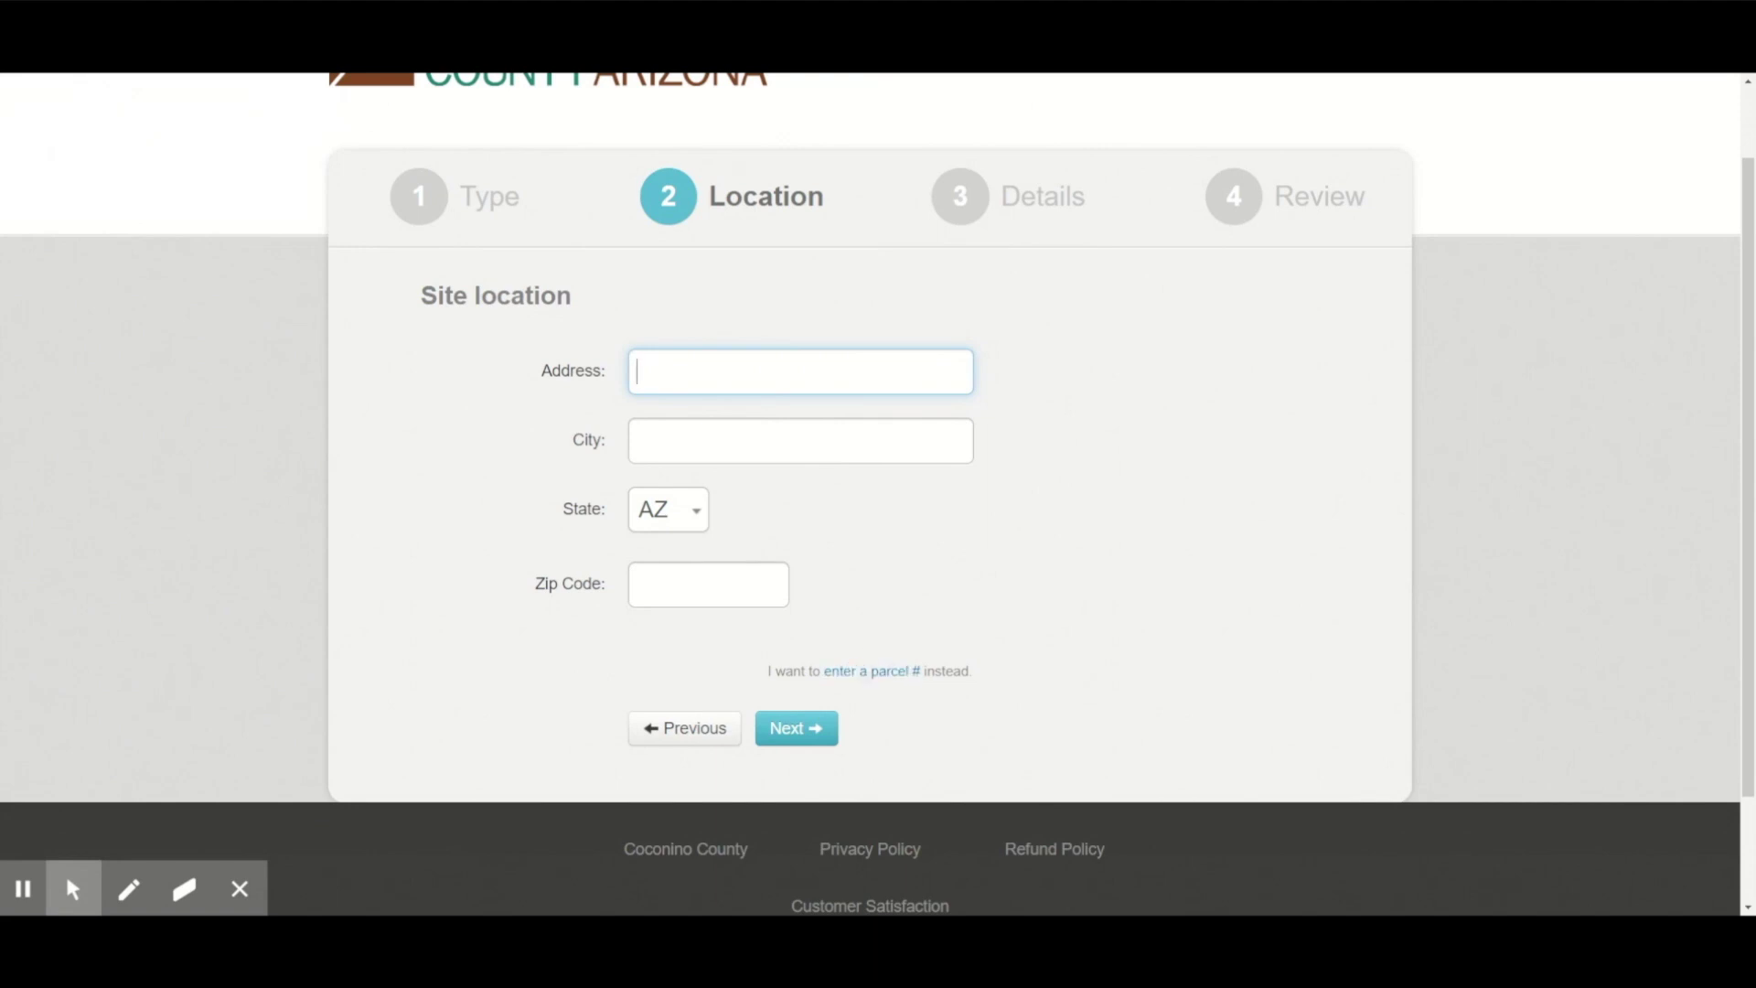
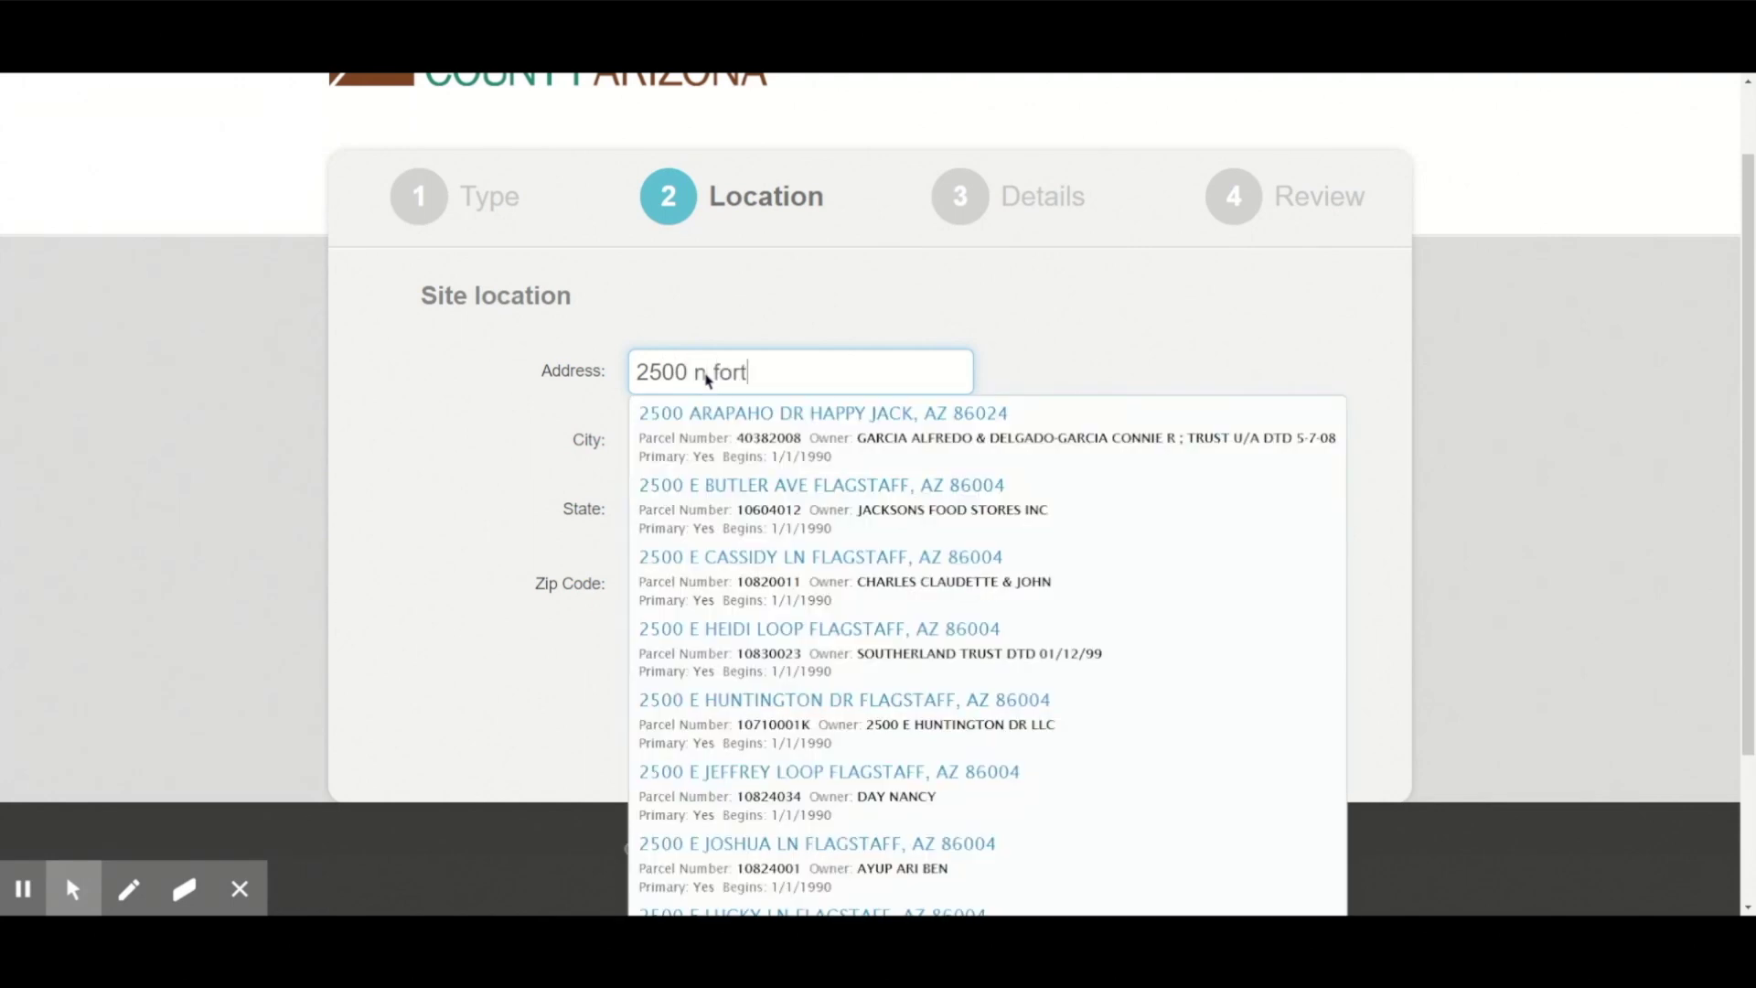
left_click(792, 425)
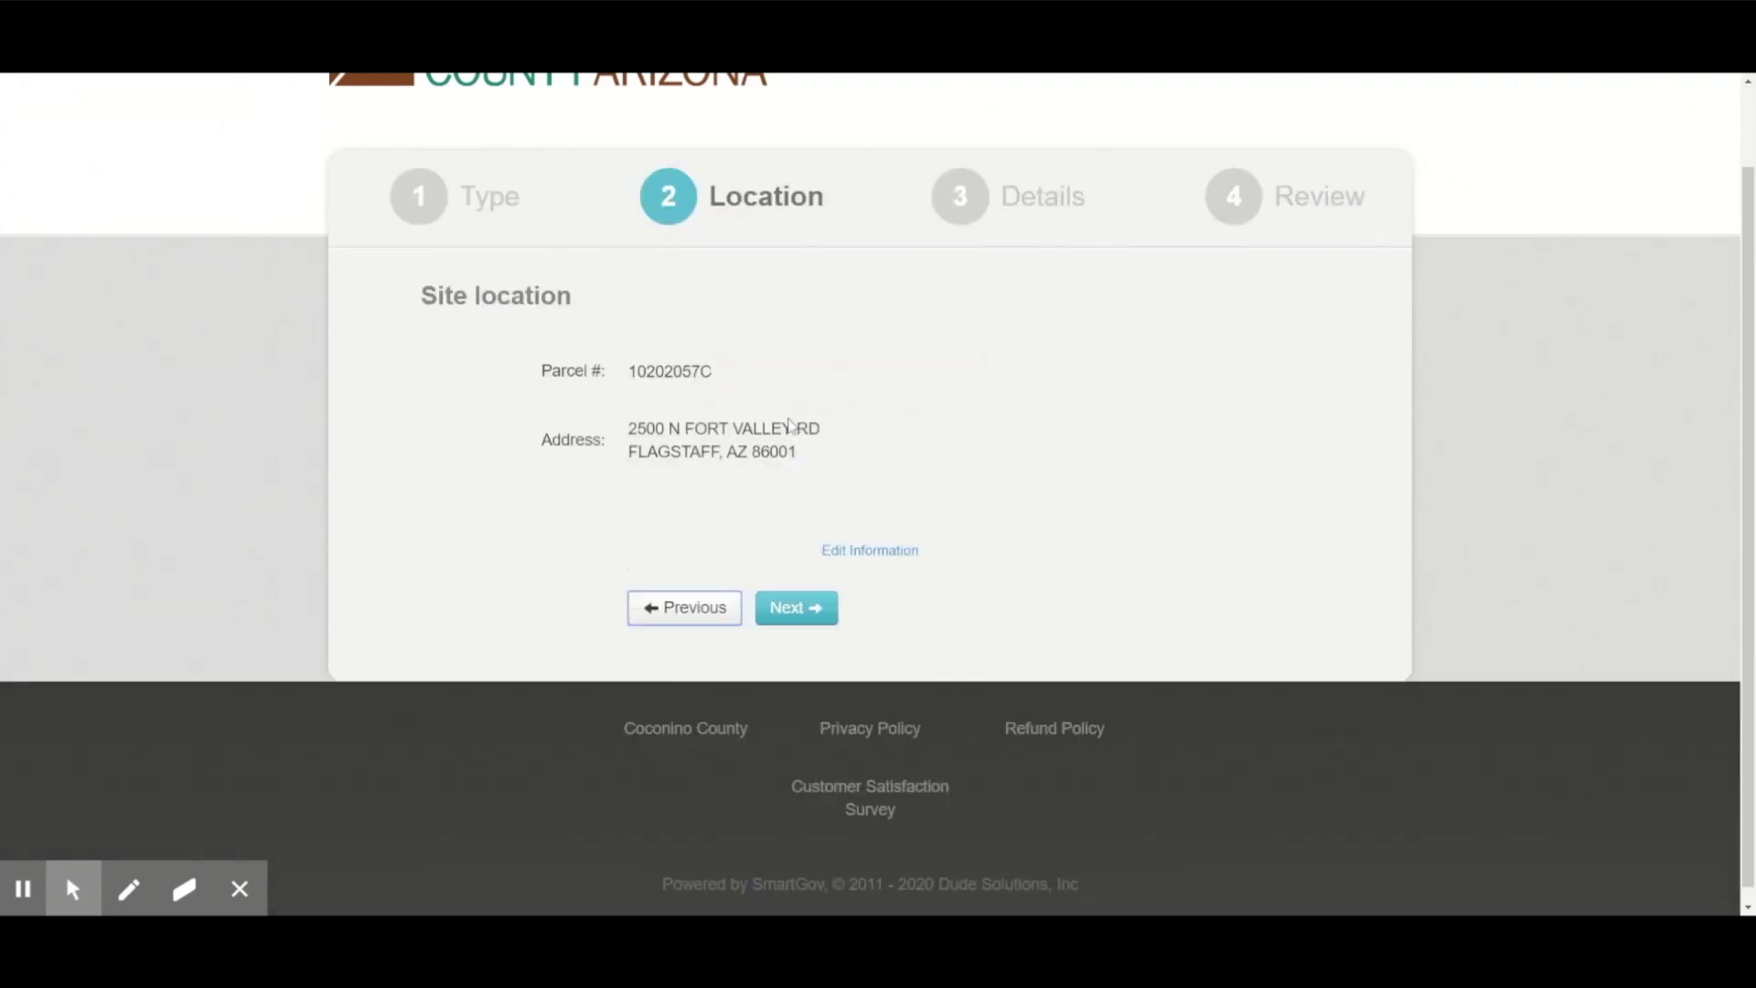
left_click(804, 608)
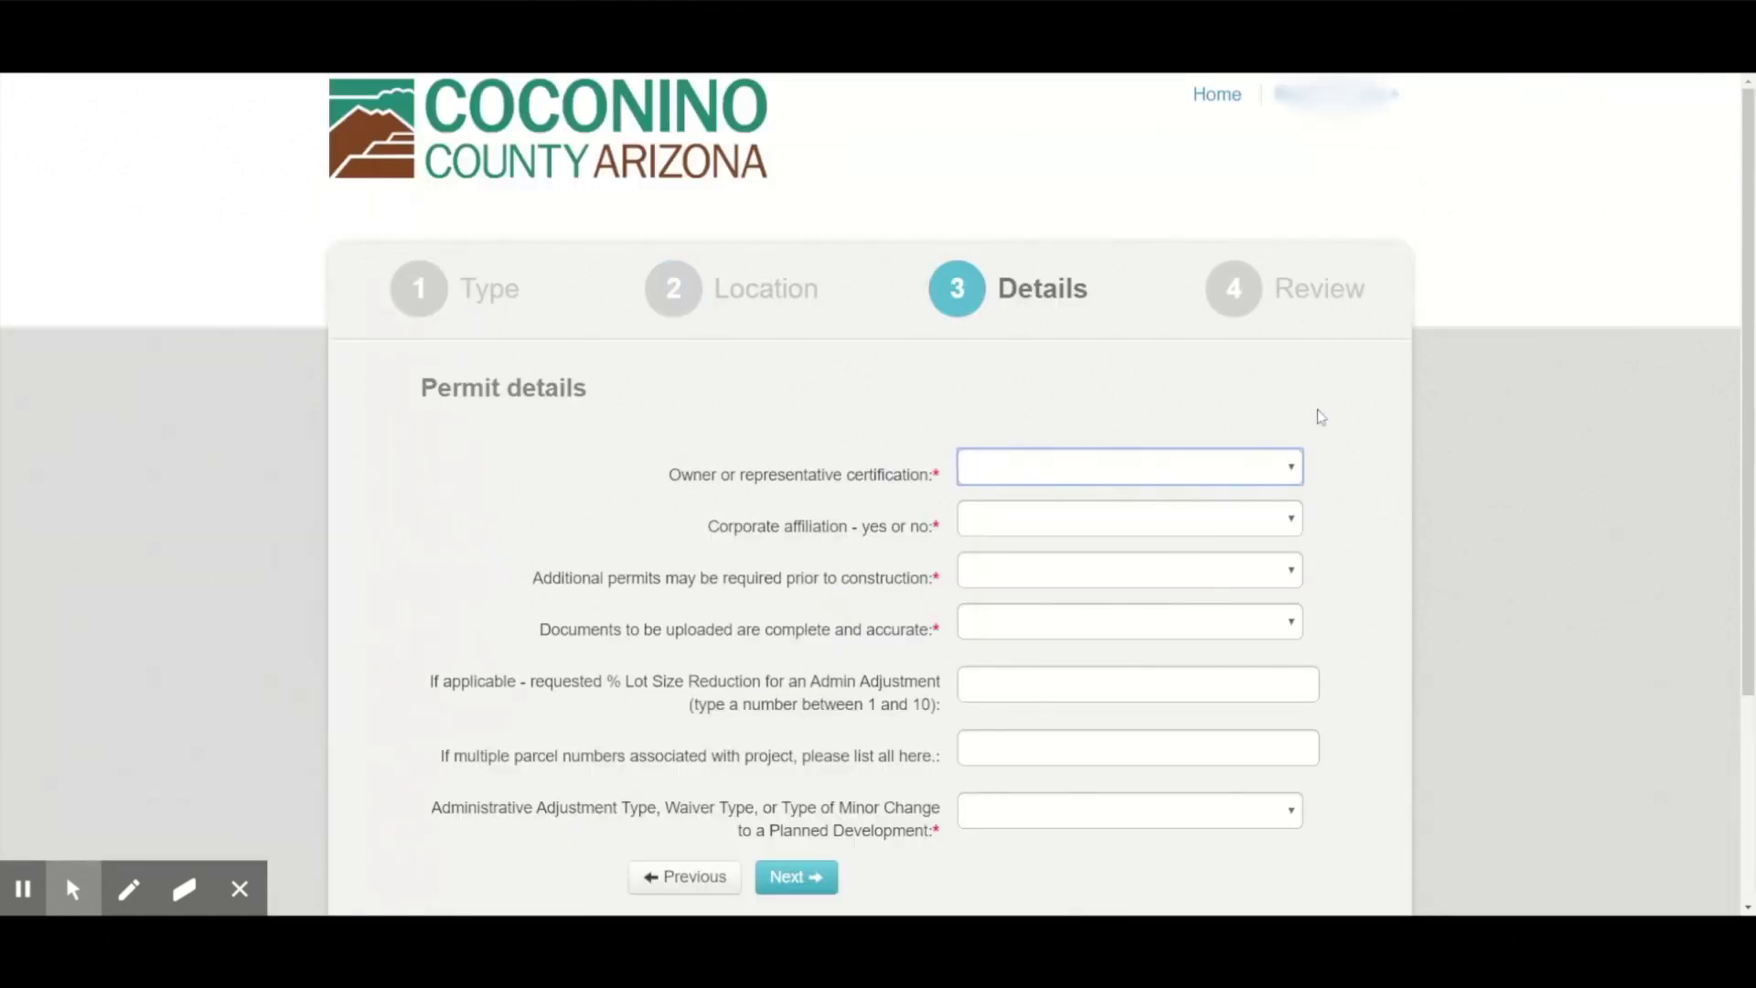
Answer the owner, affiliation, additional-permits and document-accuracy certifications, and choose Adjust Parcel Size Reduction.
scroll(1320, 417, "down", 1)
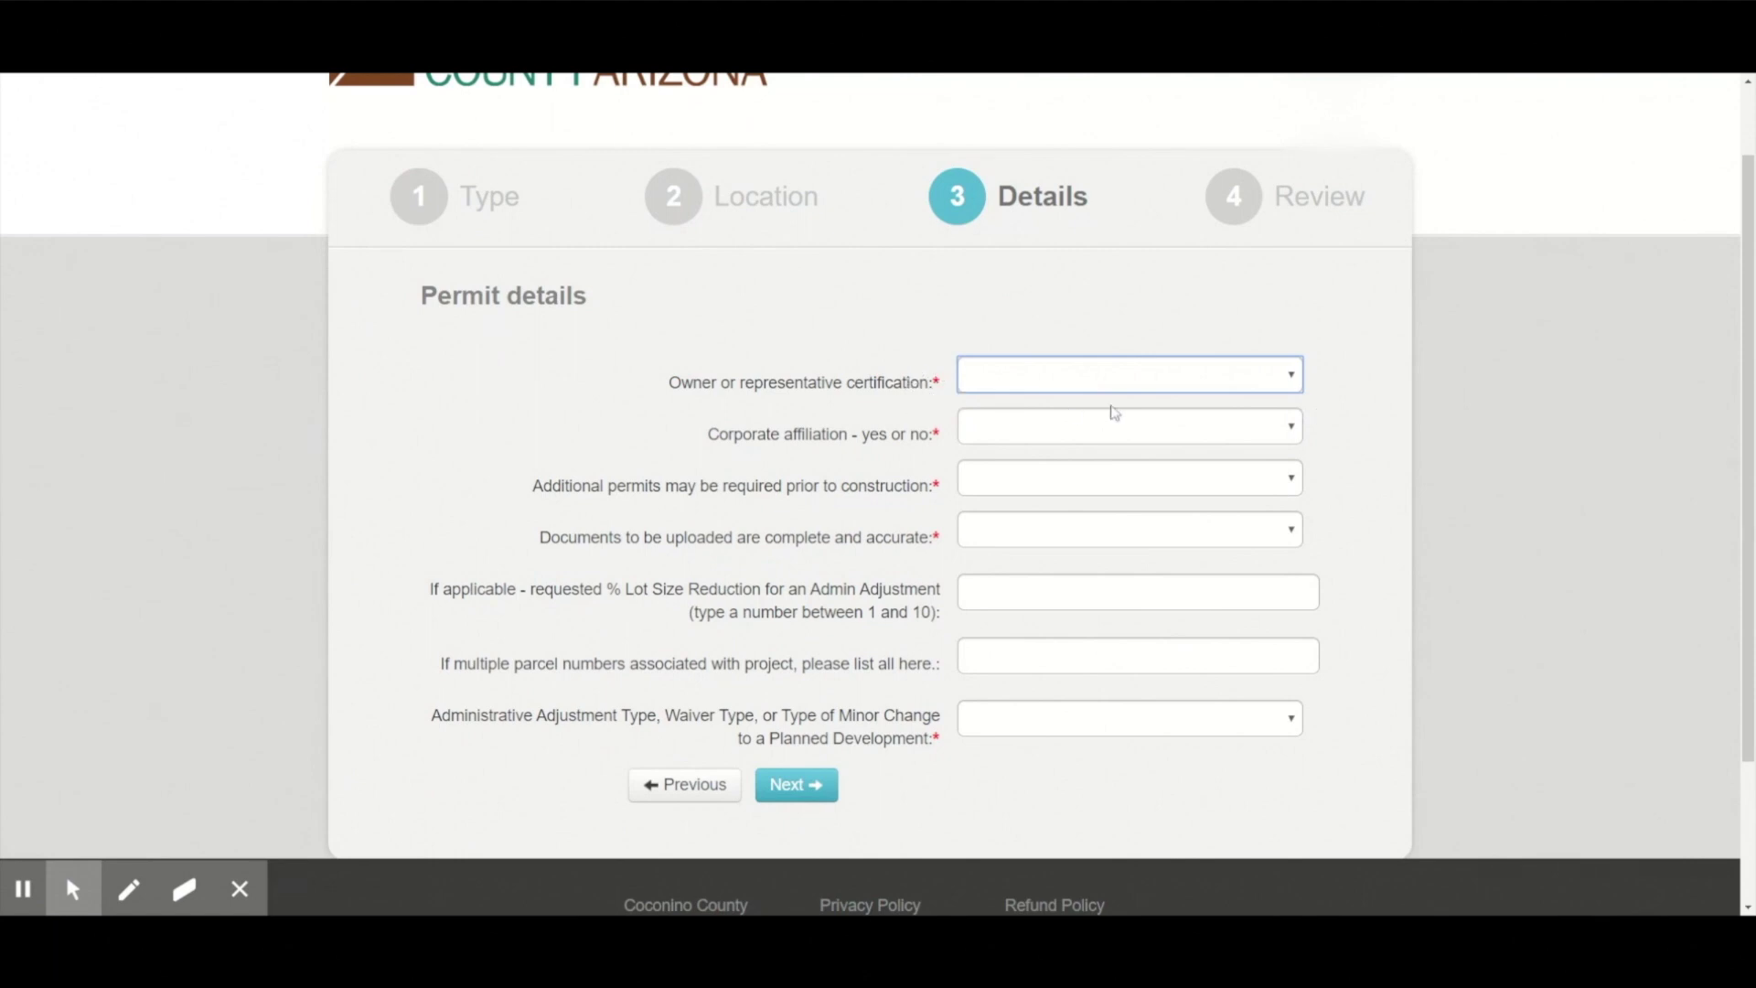
left_click(1202, 405)
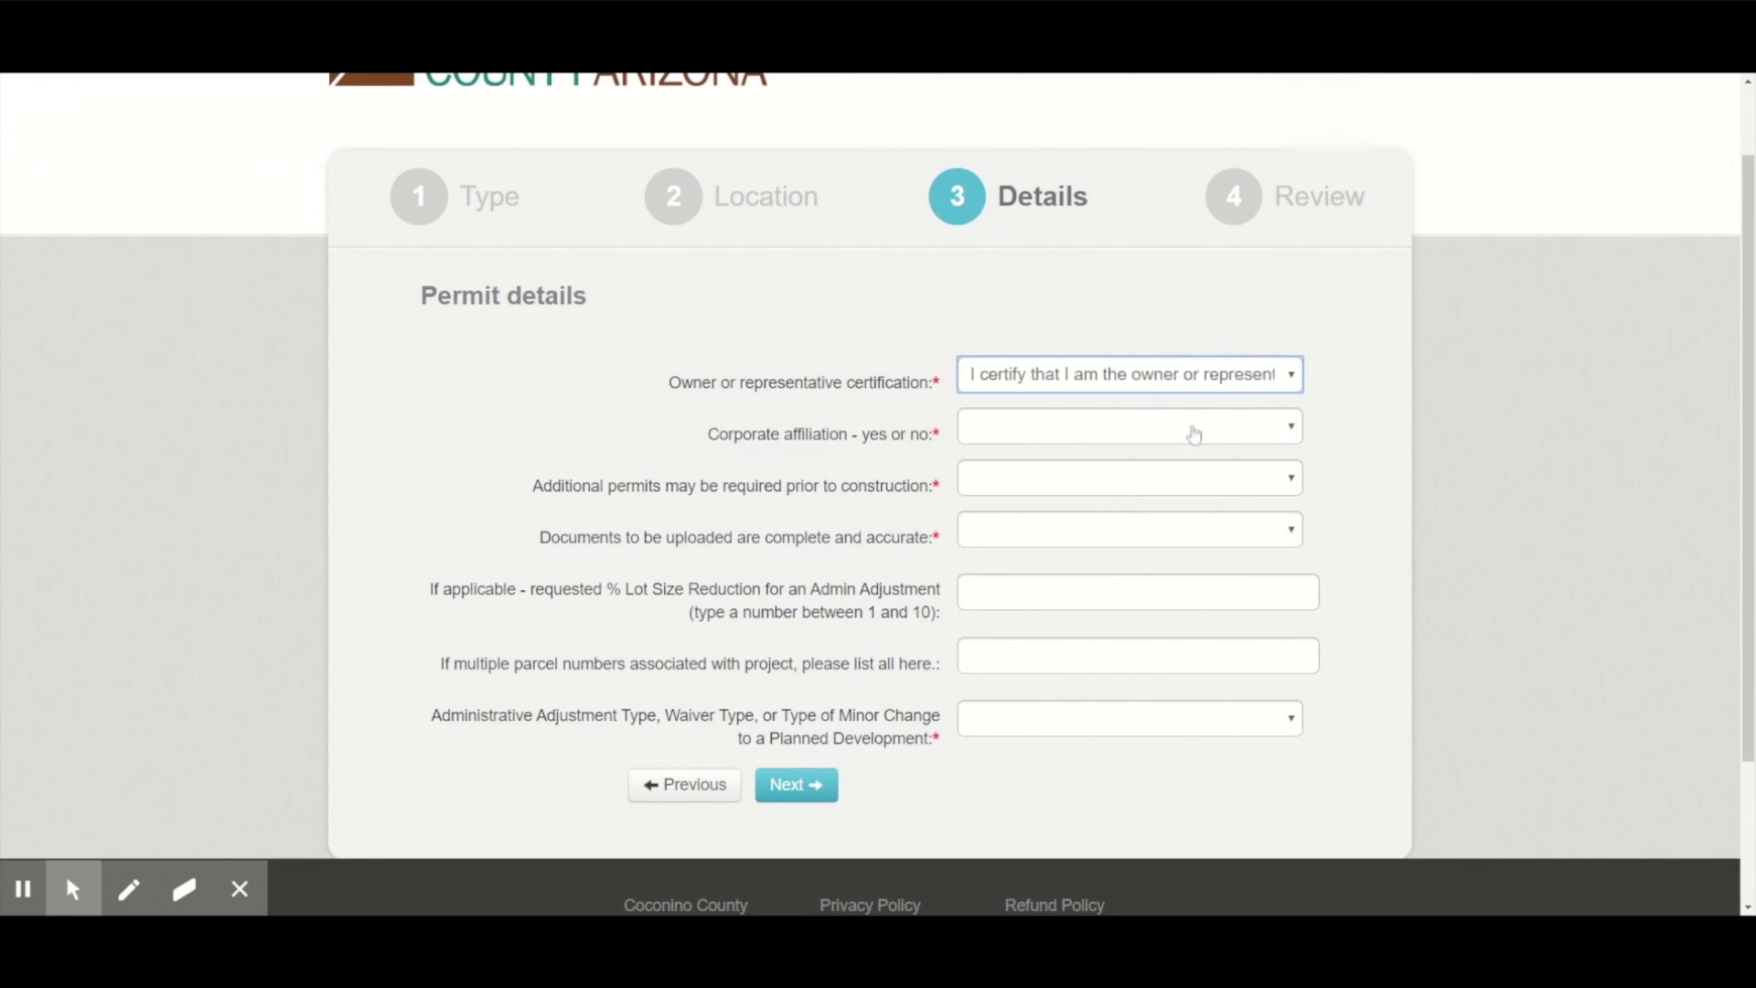
left_click(1087, 430)
left_click(1095, 457)
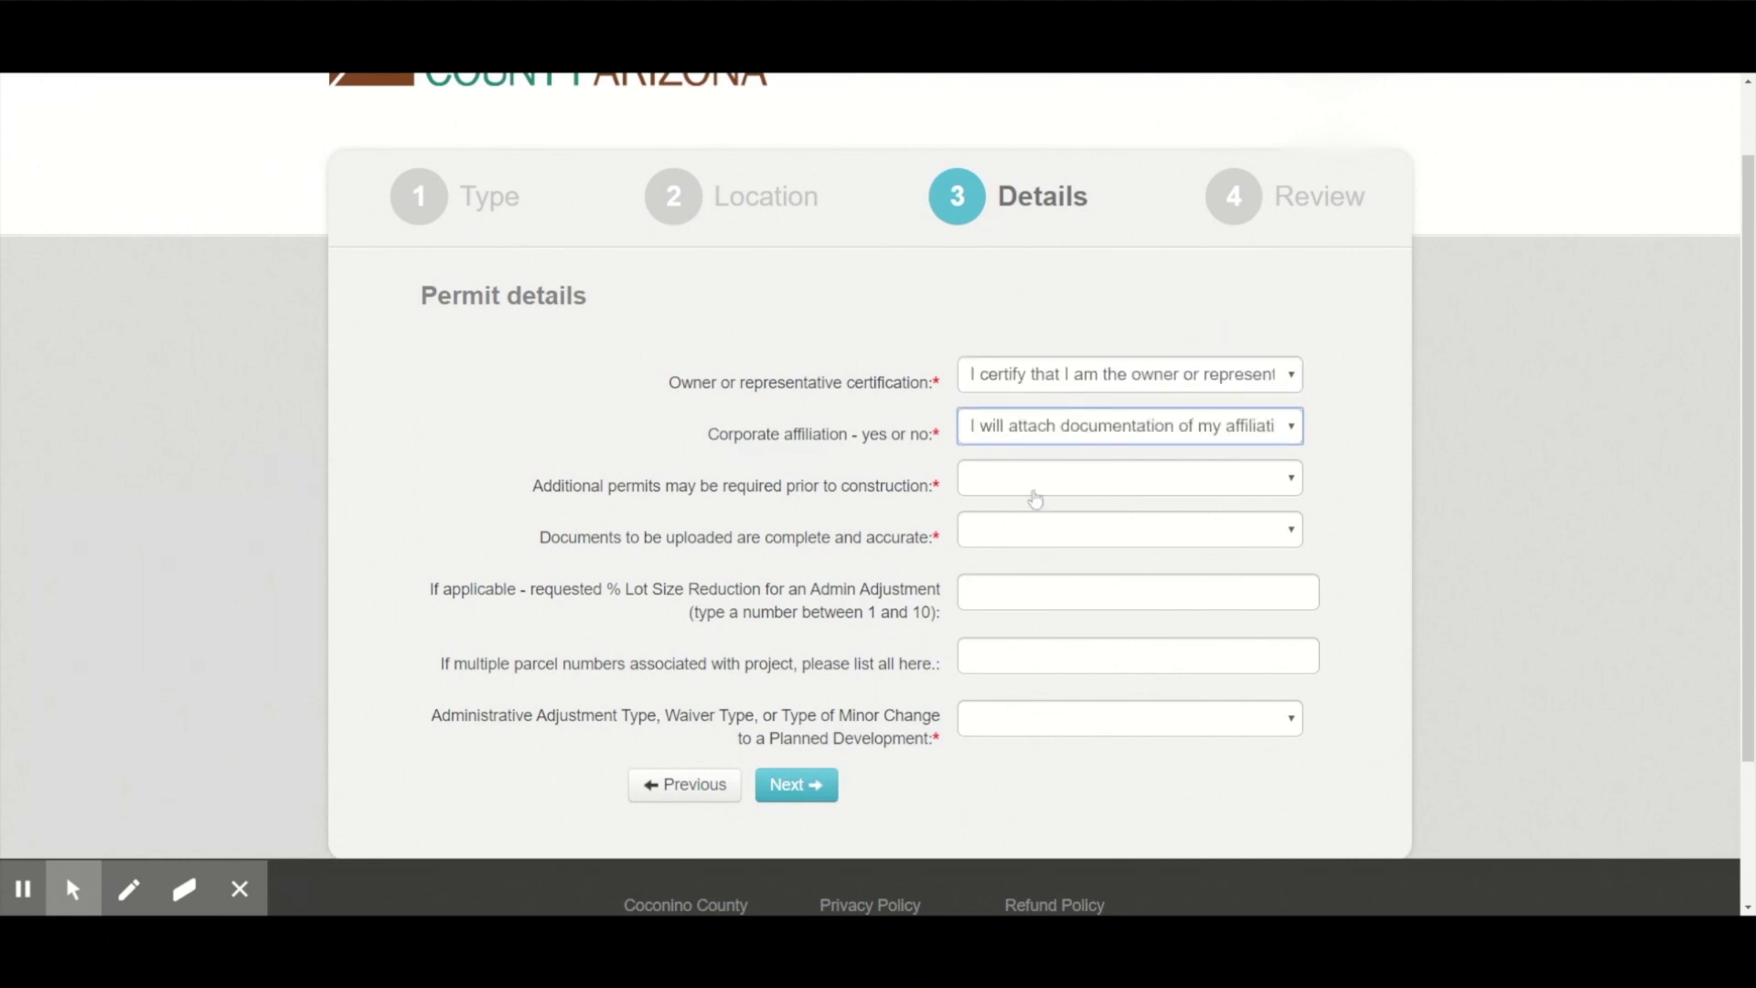
left_click(1039, 494)
left_click(1078, 530)
left_click(1015, 542)
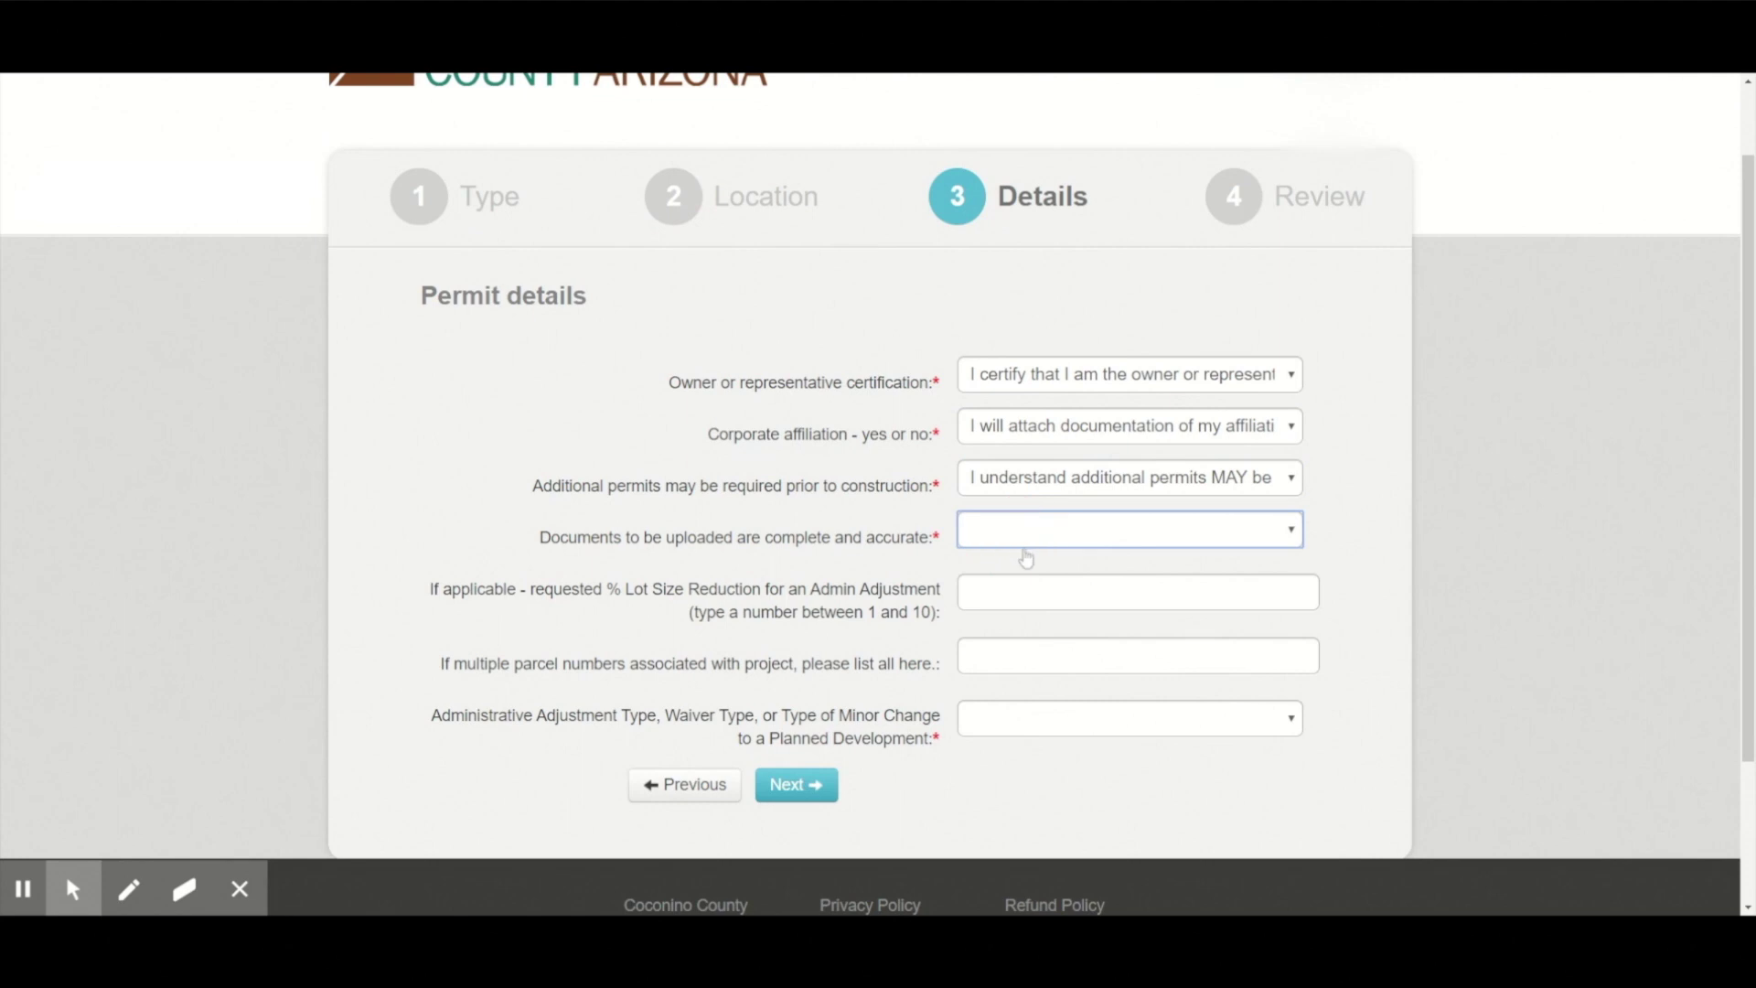
left_click(1023, 560)
left_click(1040, 735)
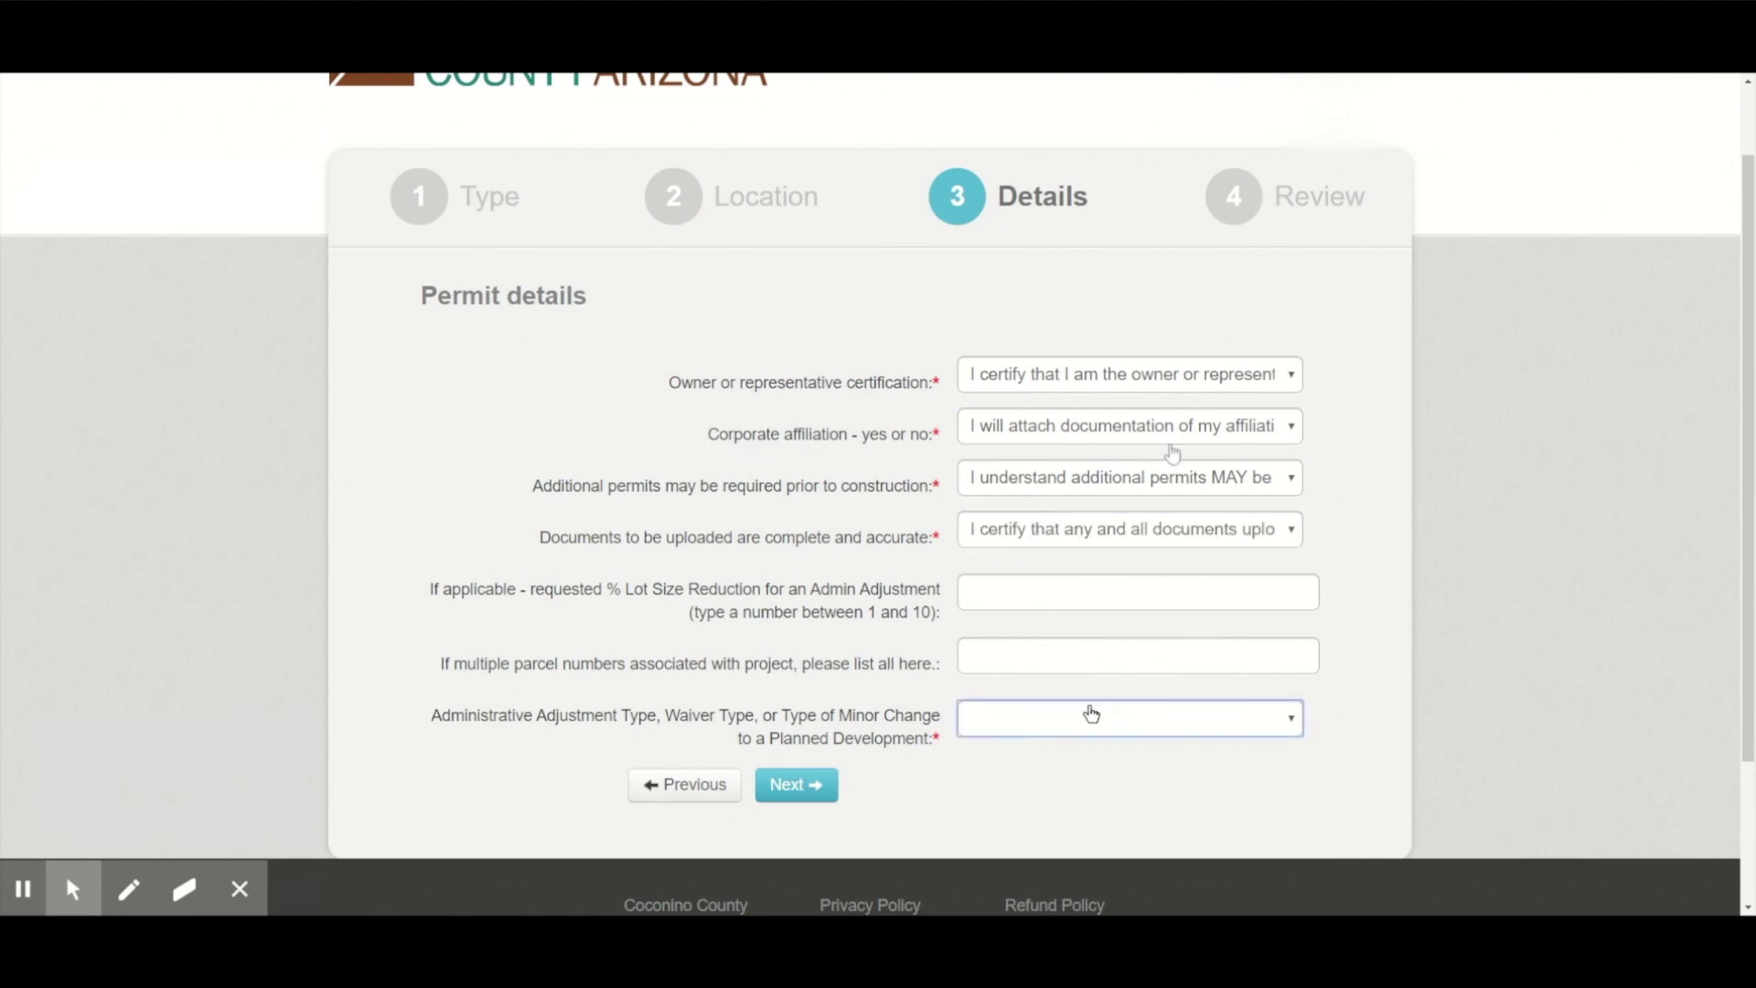
left_click(1134, 452)
left_click(795, 785)
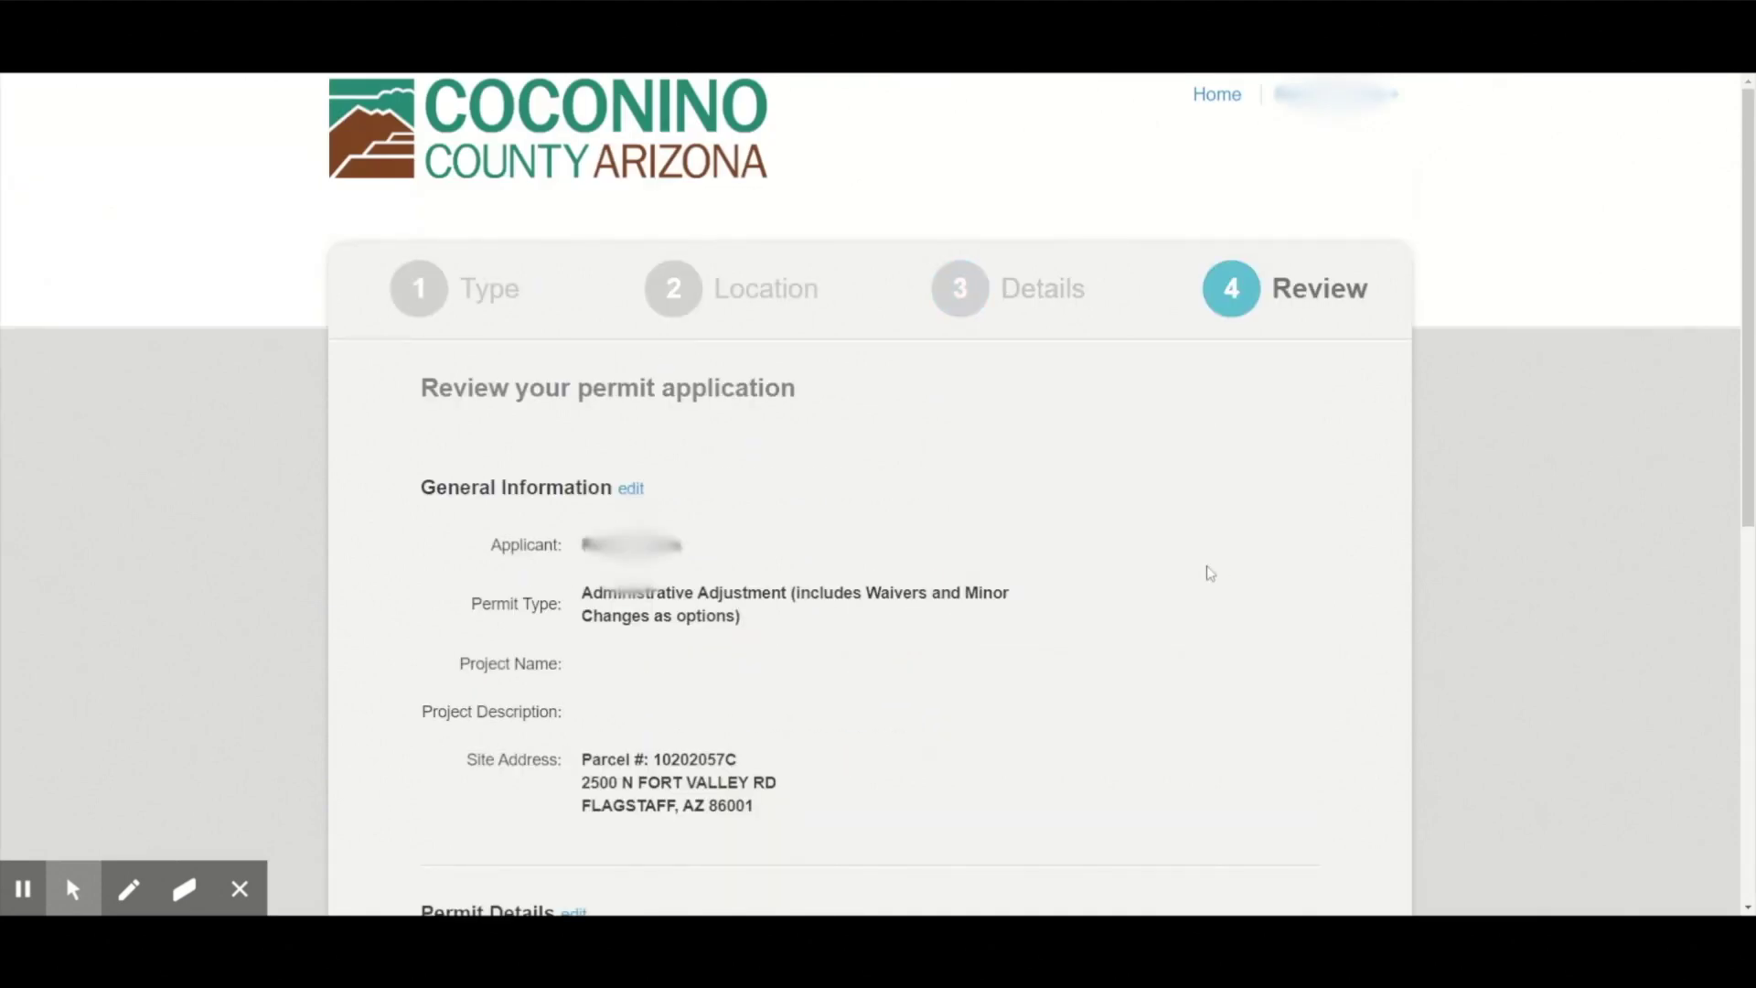
Review the Administrative Adjustment application summary, then save and submit it.
scroll(1199, 560, "down", 2)
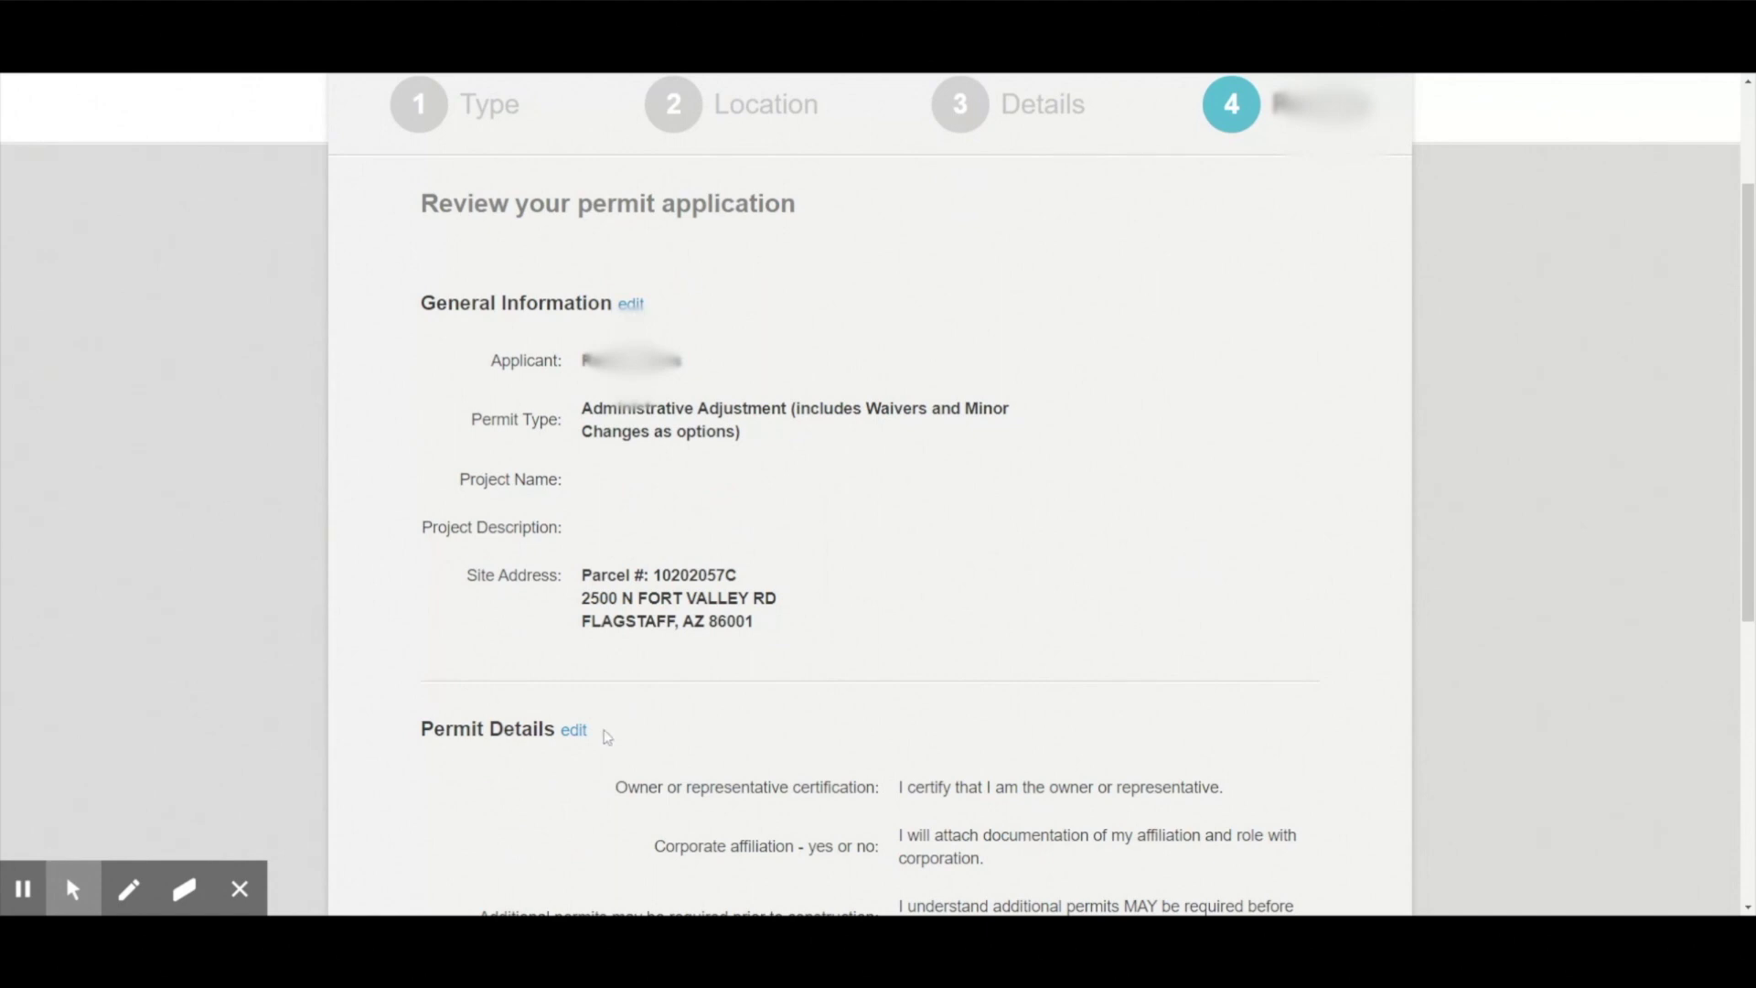
scroll(1015, 572, "down", 2)
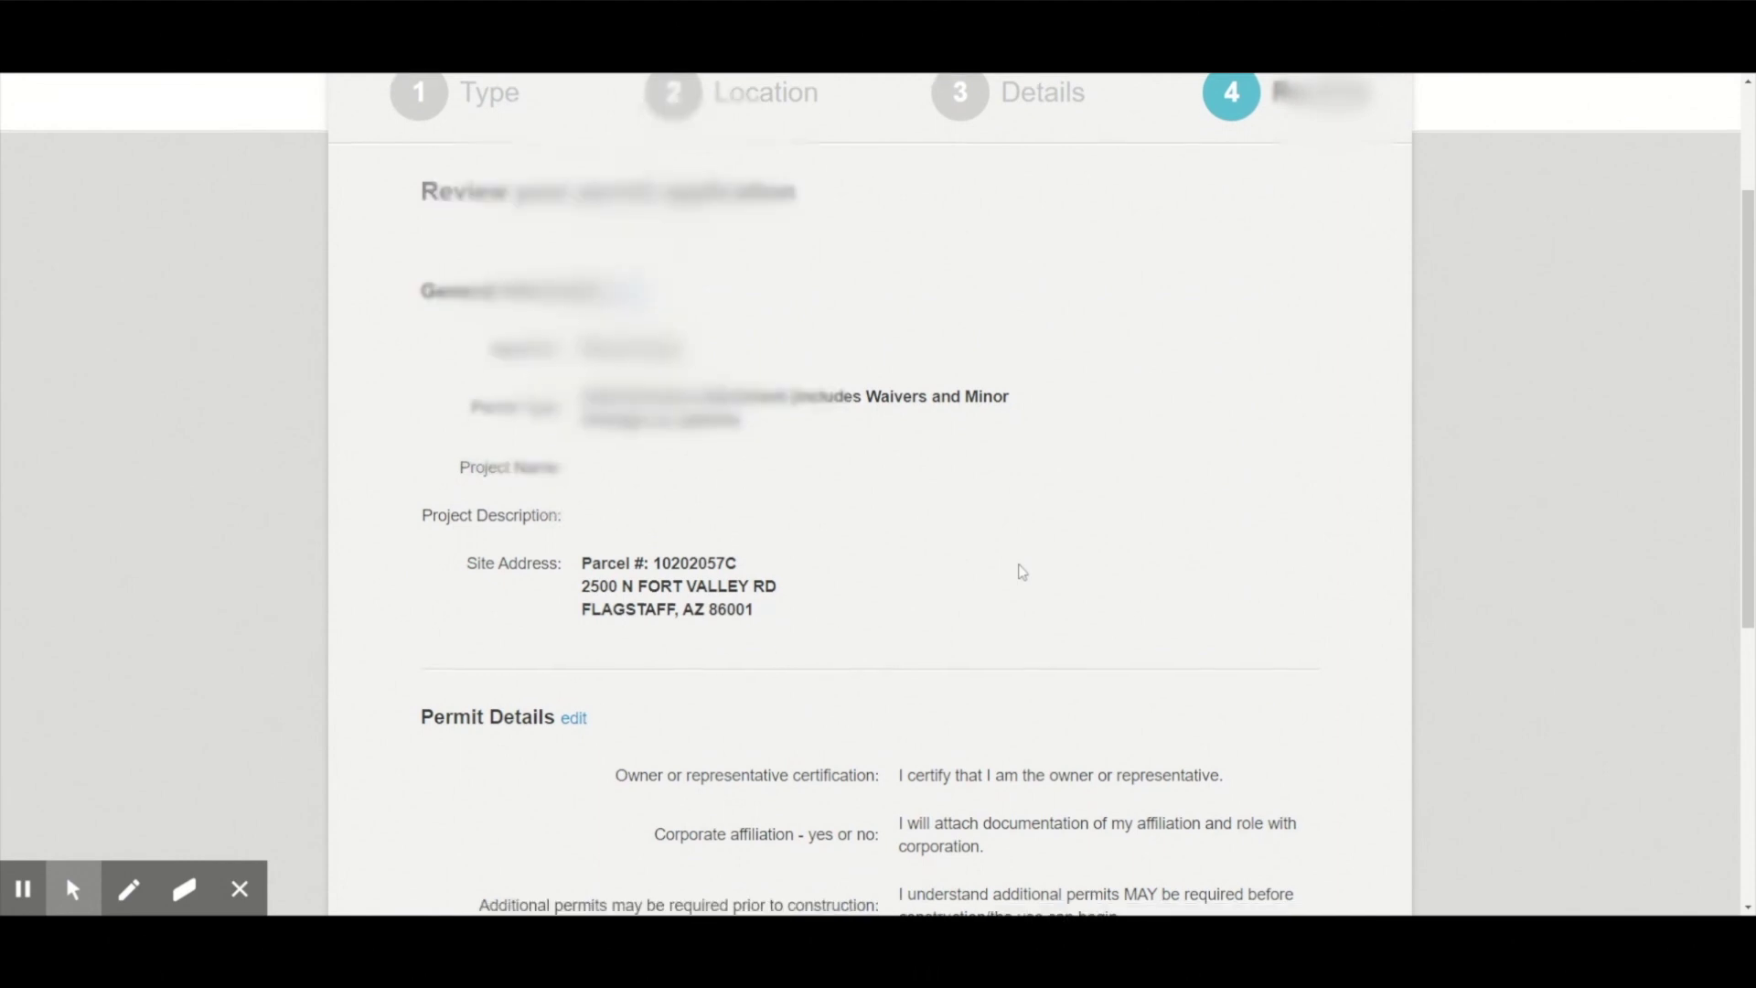
scroll(1022, 572, "down", 2)
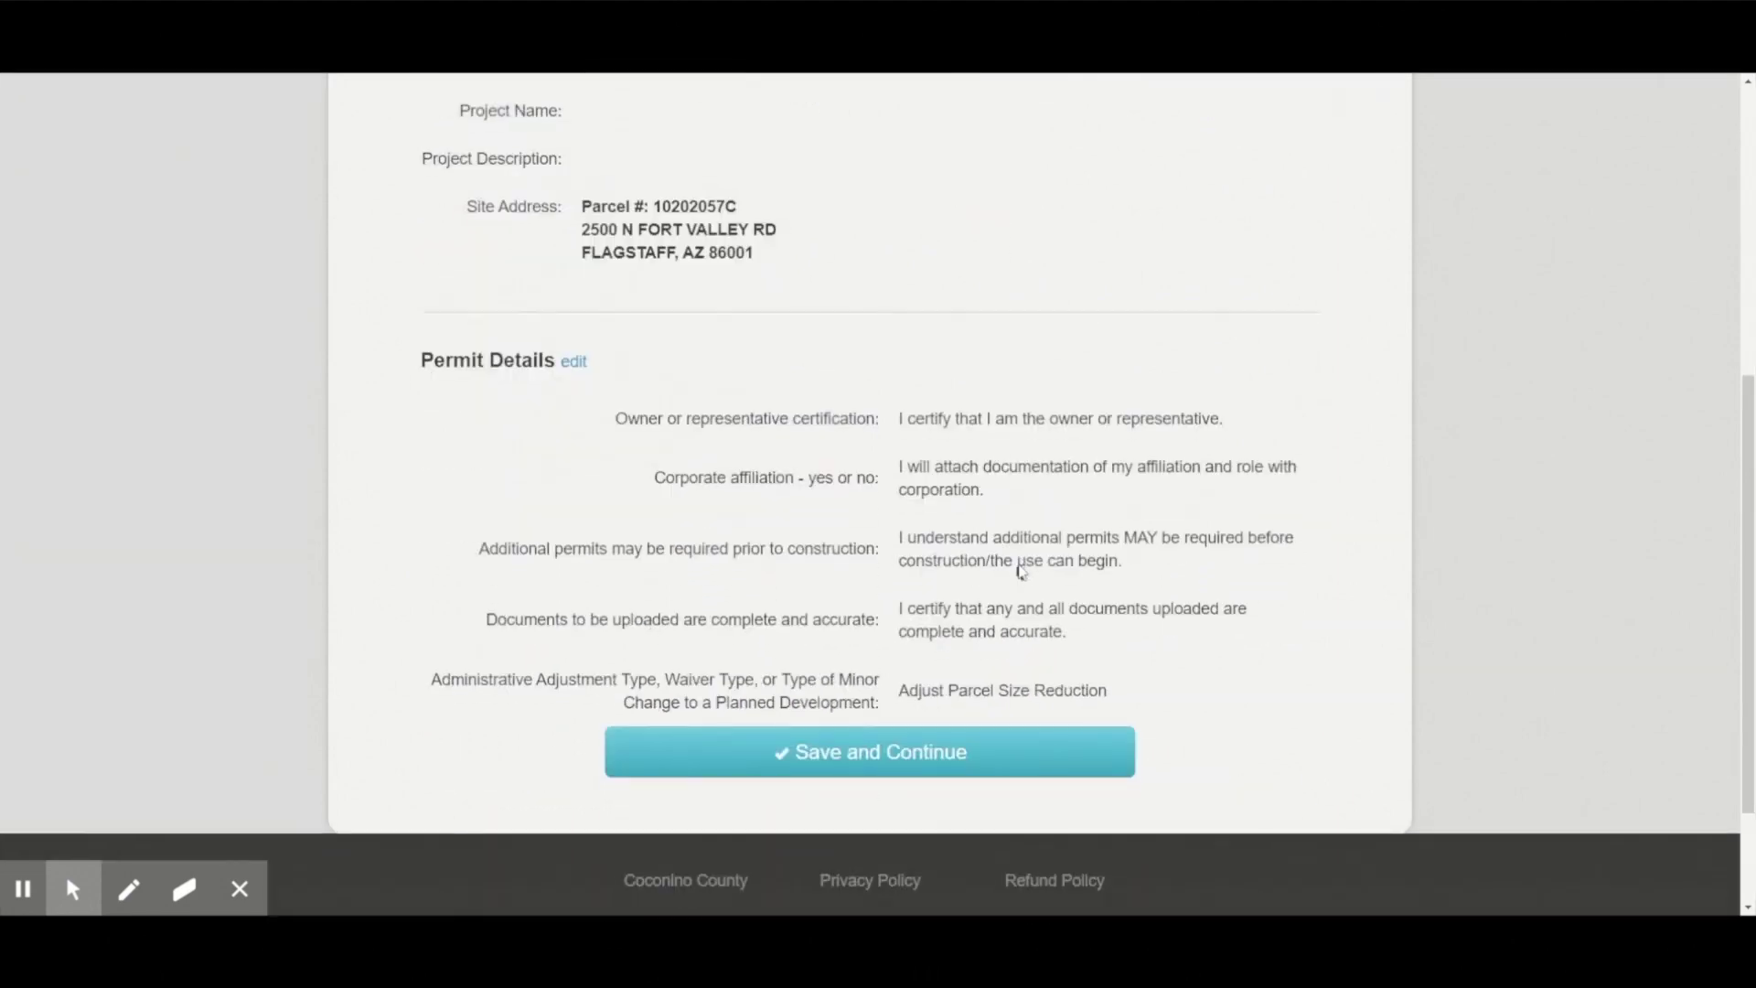
left_click(861, 761)
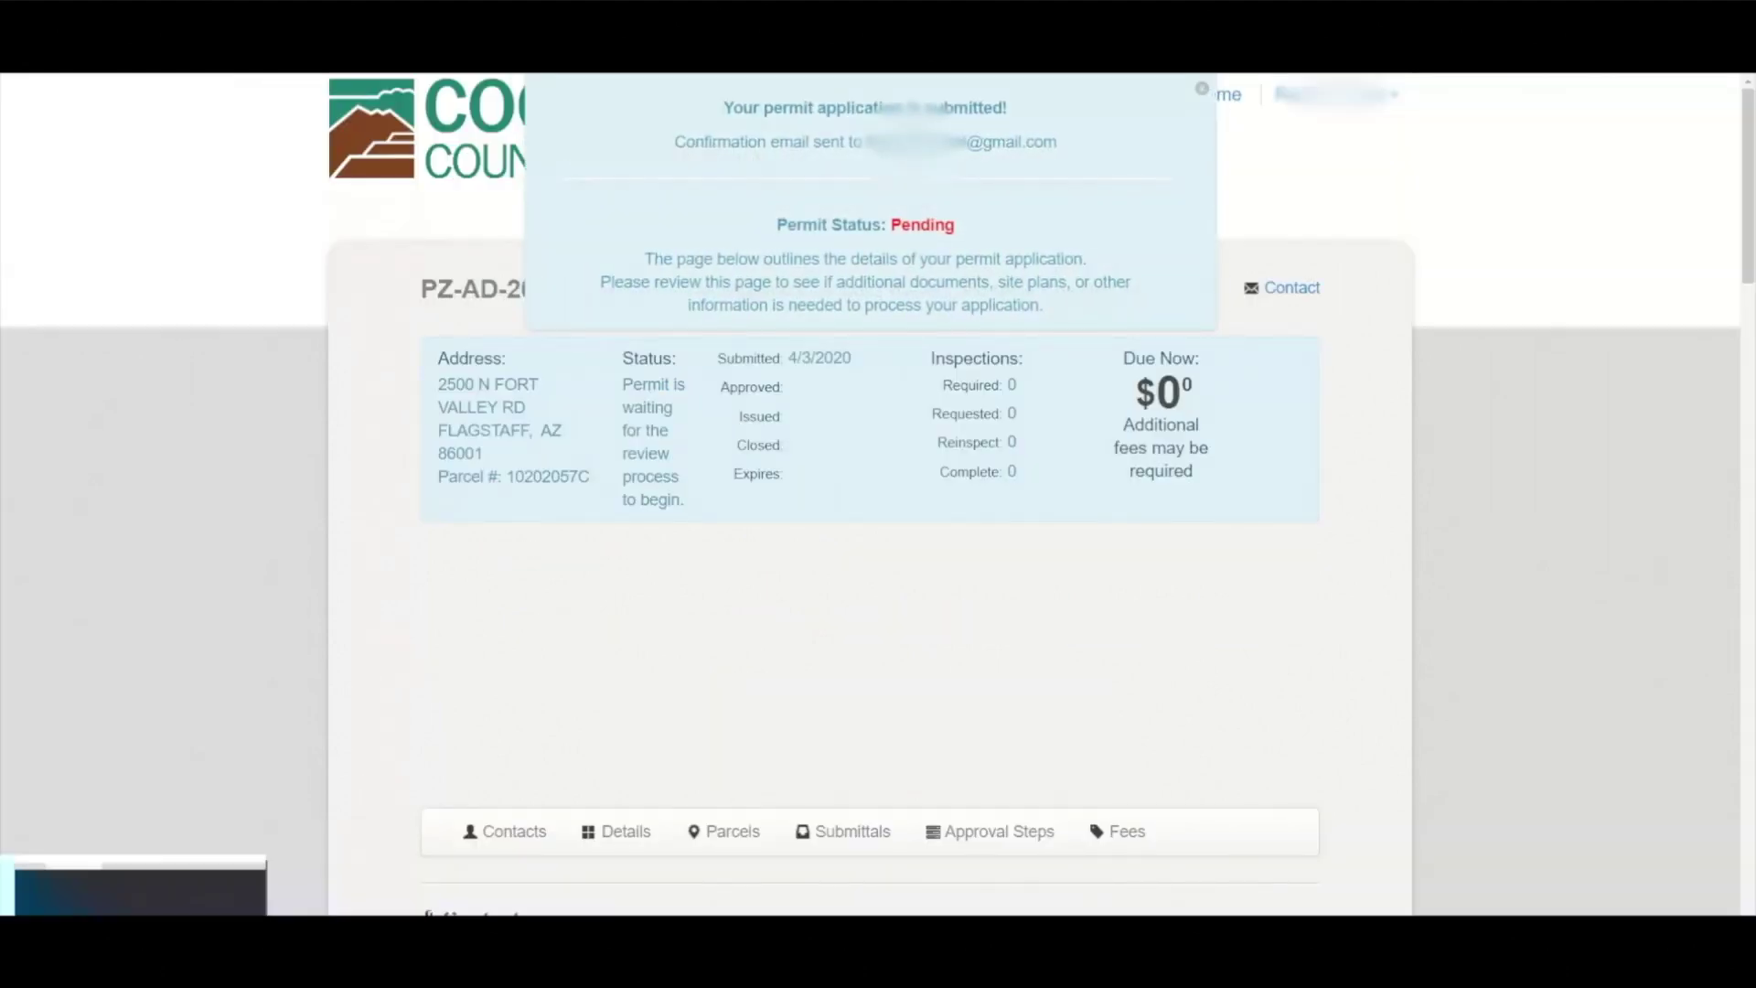
left_click(1202, 88)
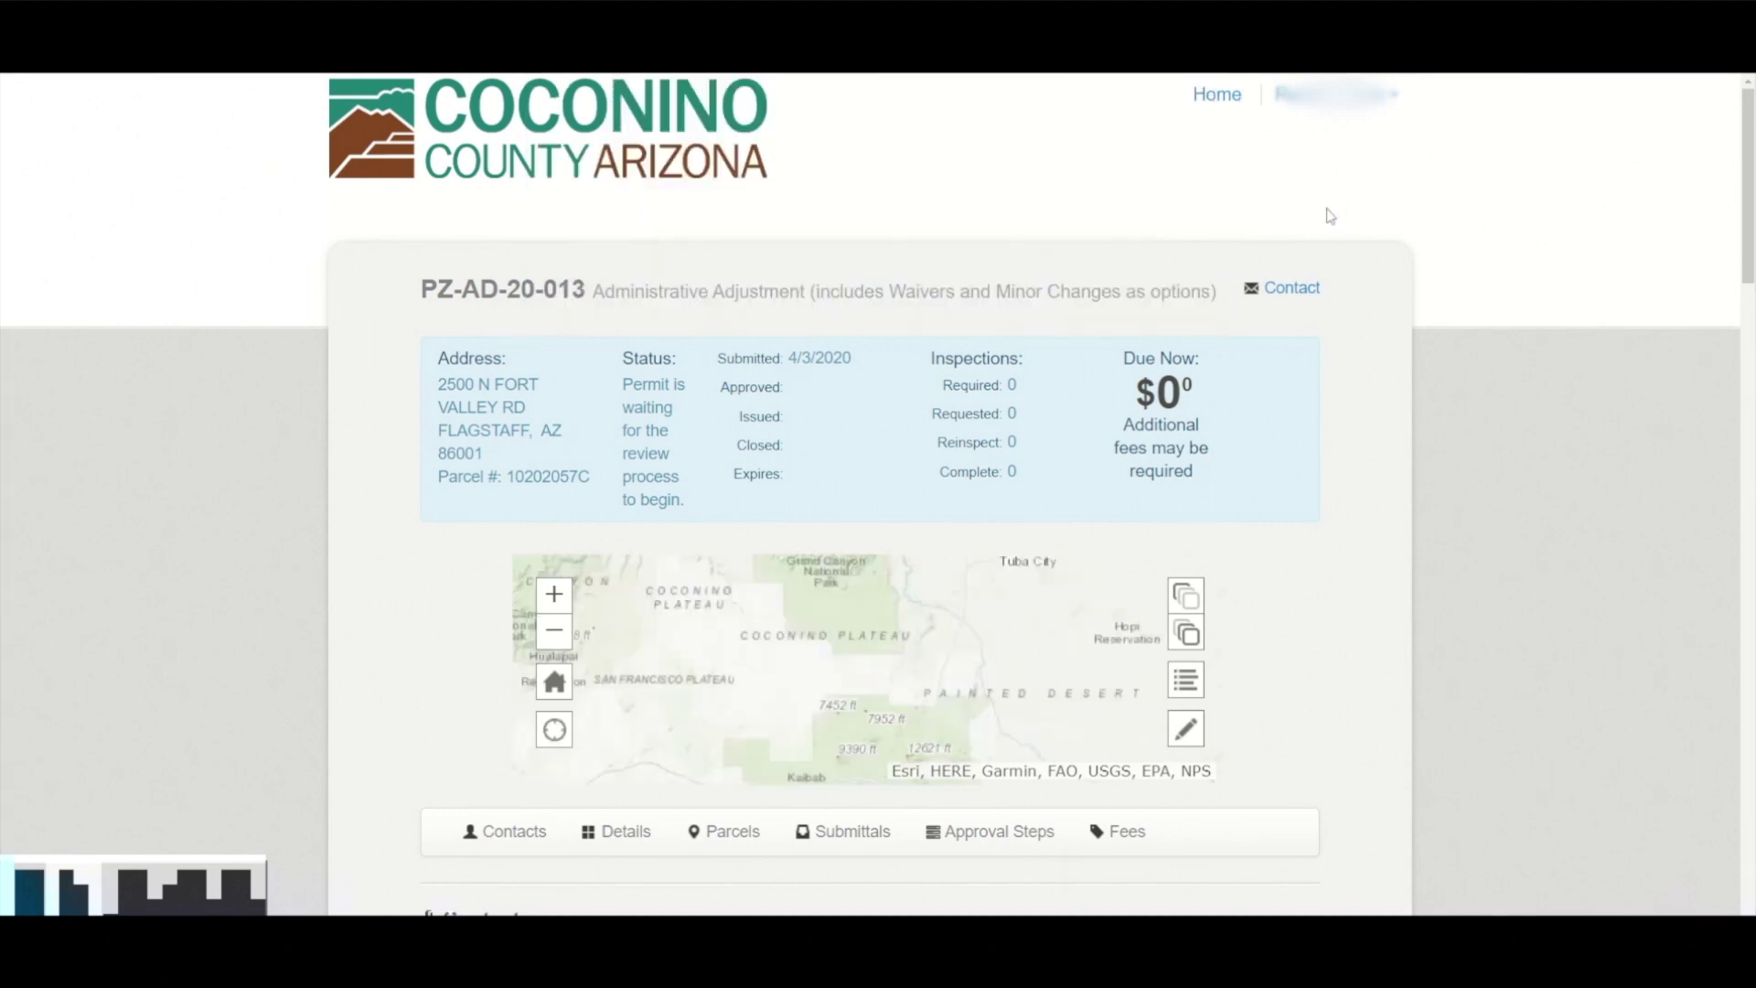
left_click_drag(587, 302, 419, 300)
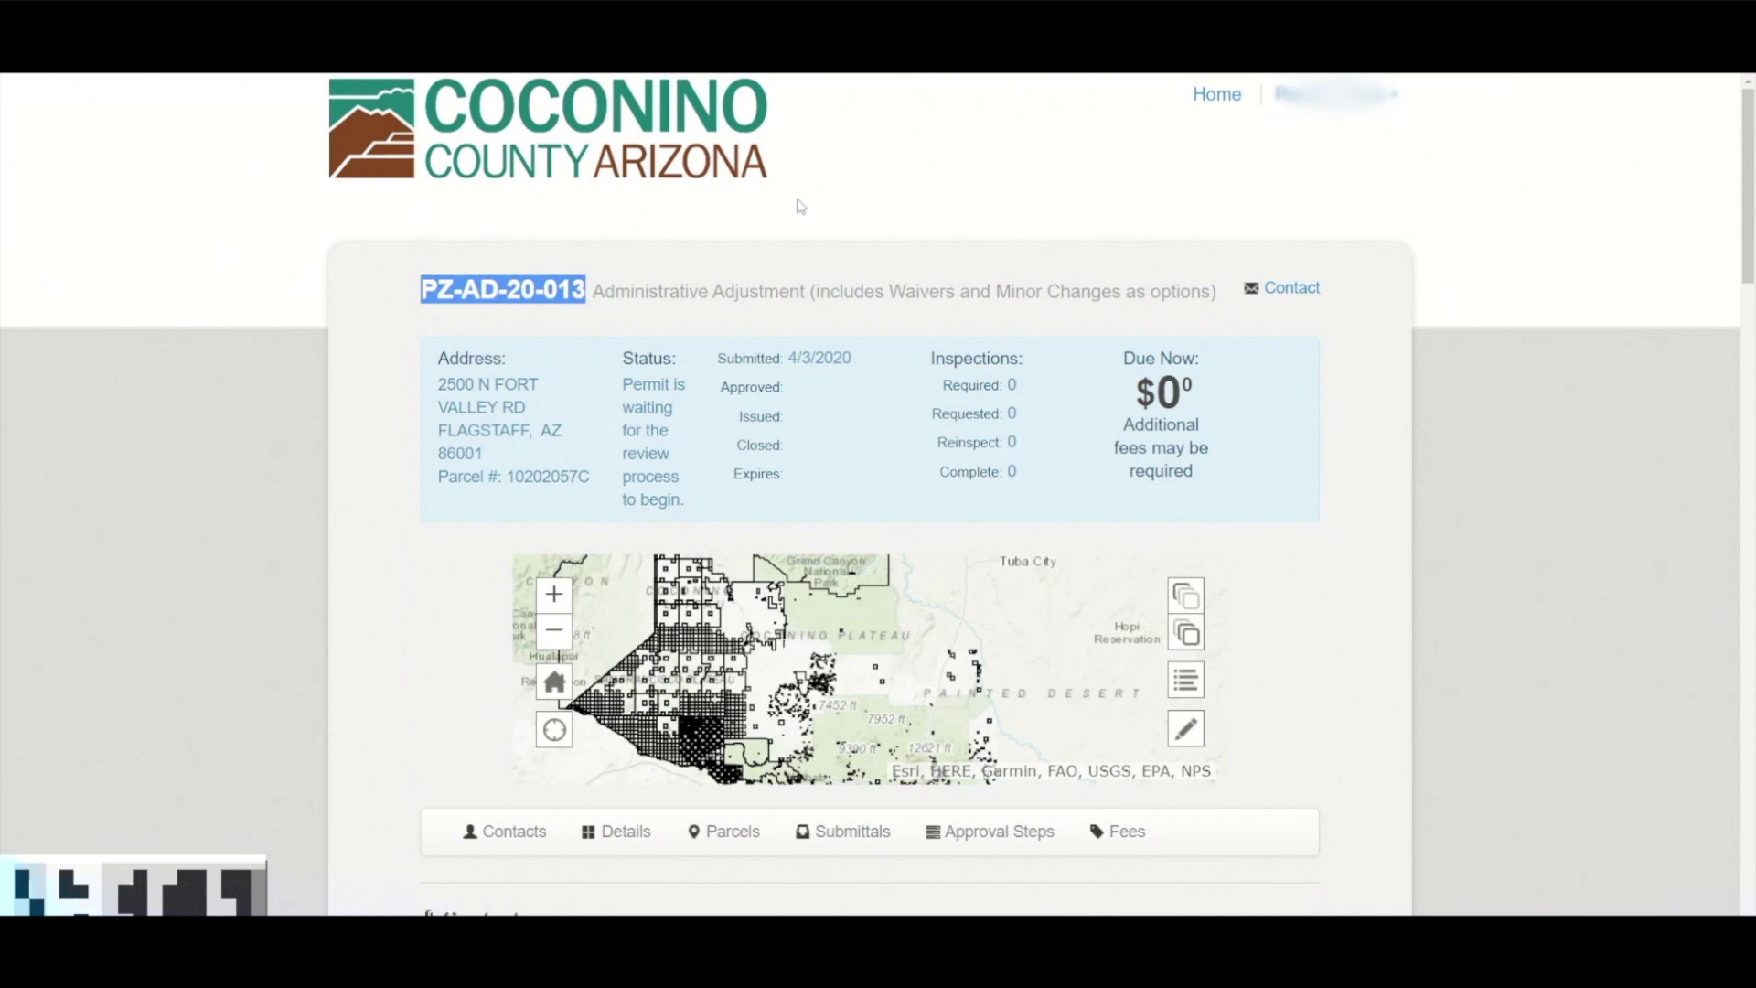
left_click(831, 220)
scroll(1008, 266, "down", 1)
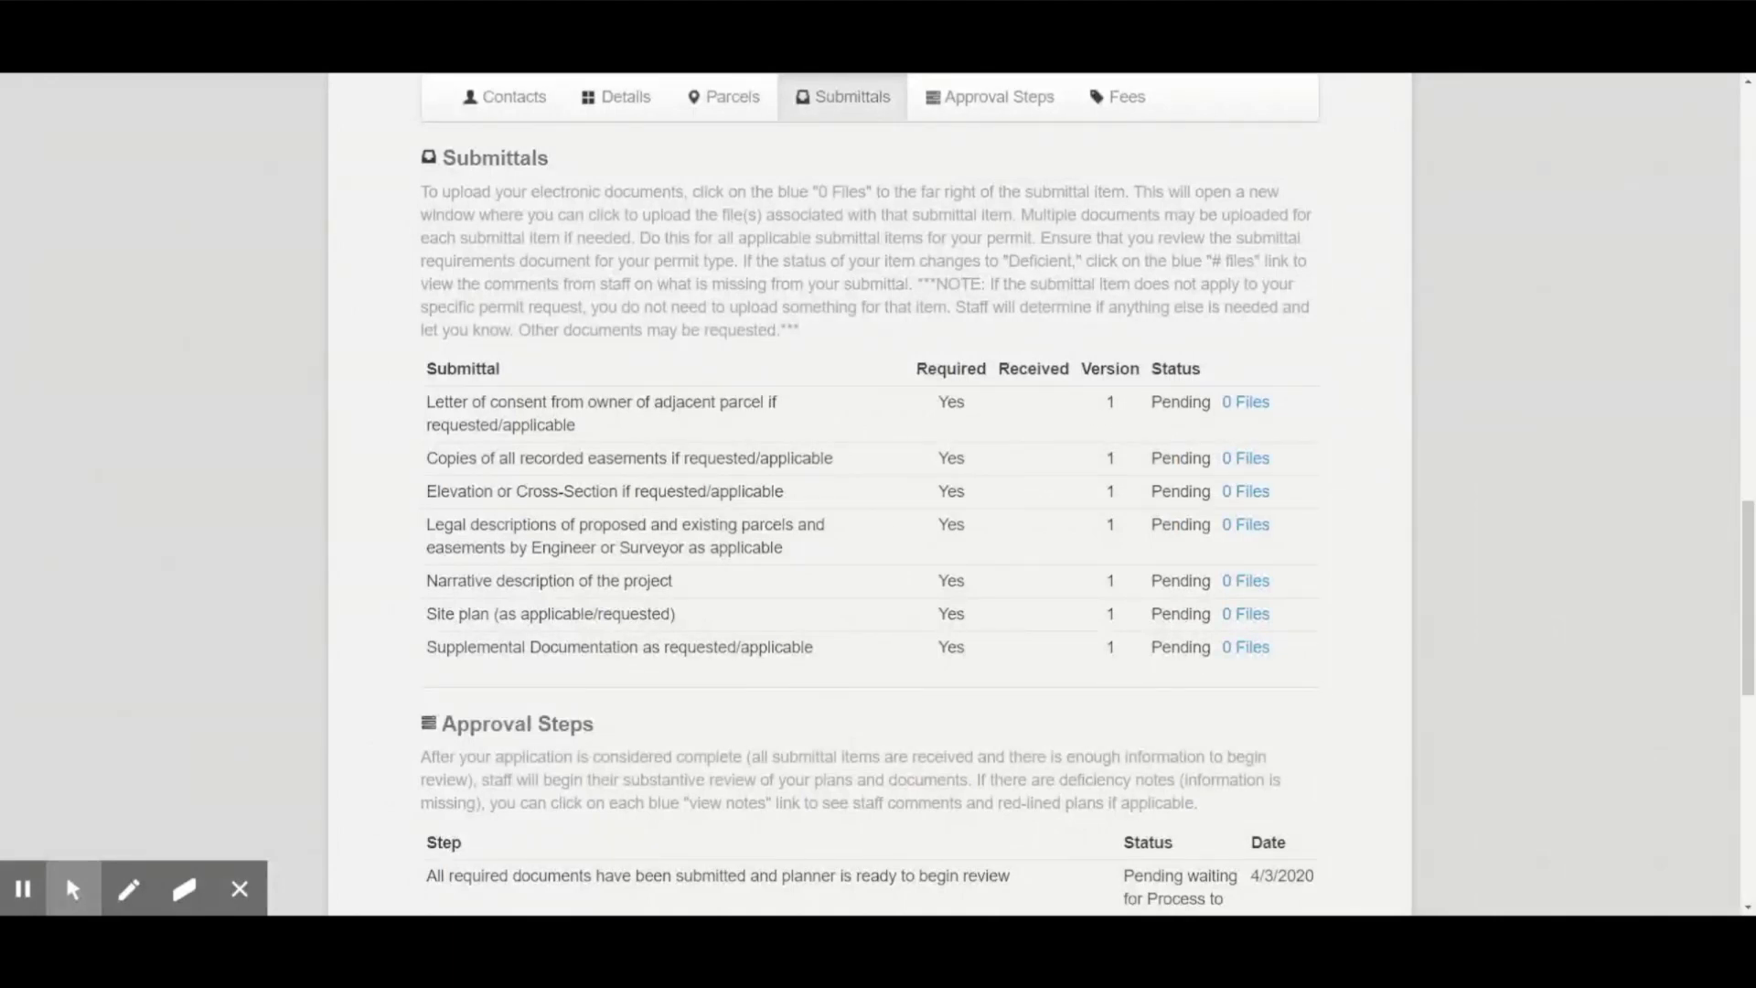
left_click(1259, 622)
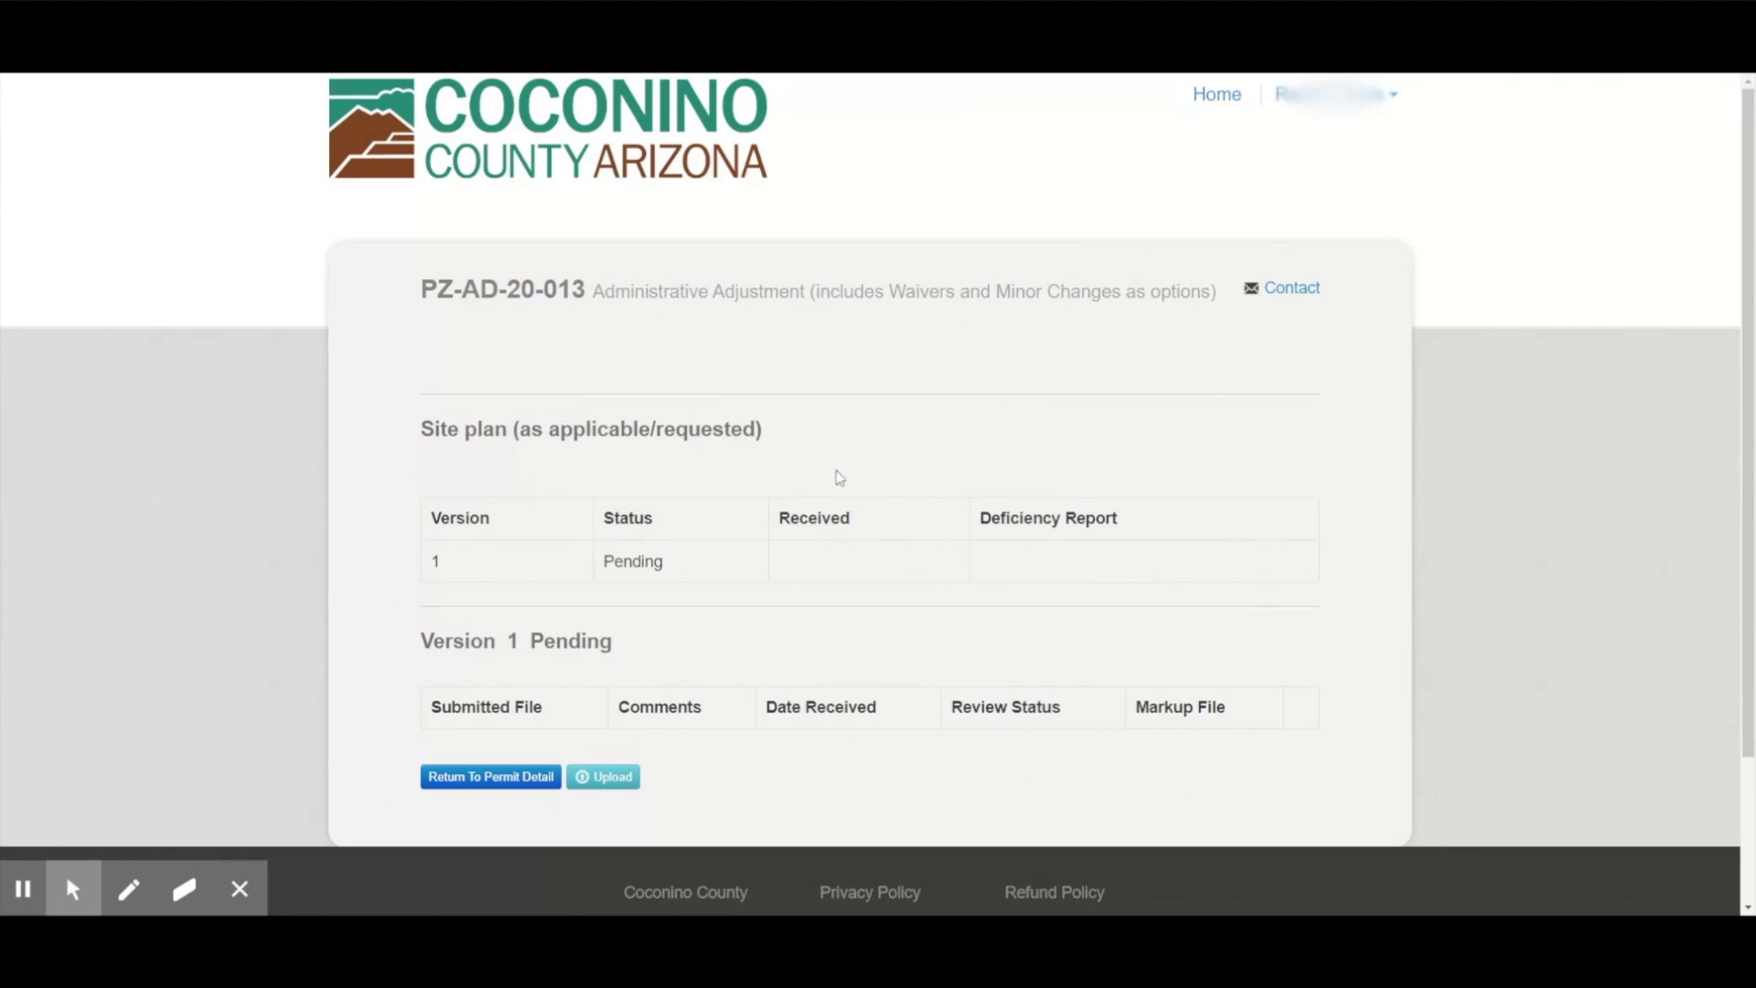
left_click(603, 783)
left_click(621, 270)
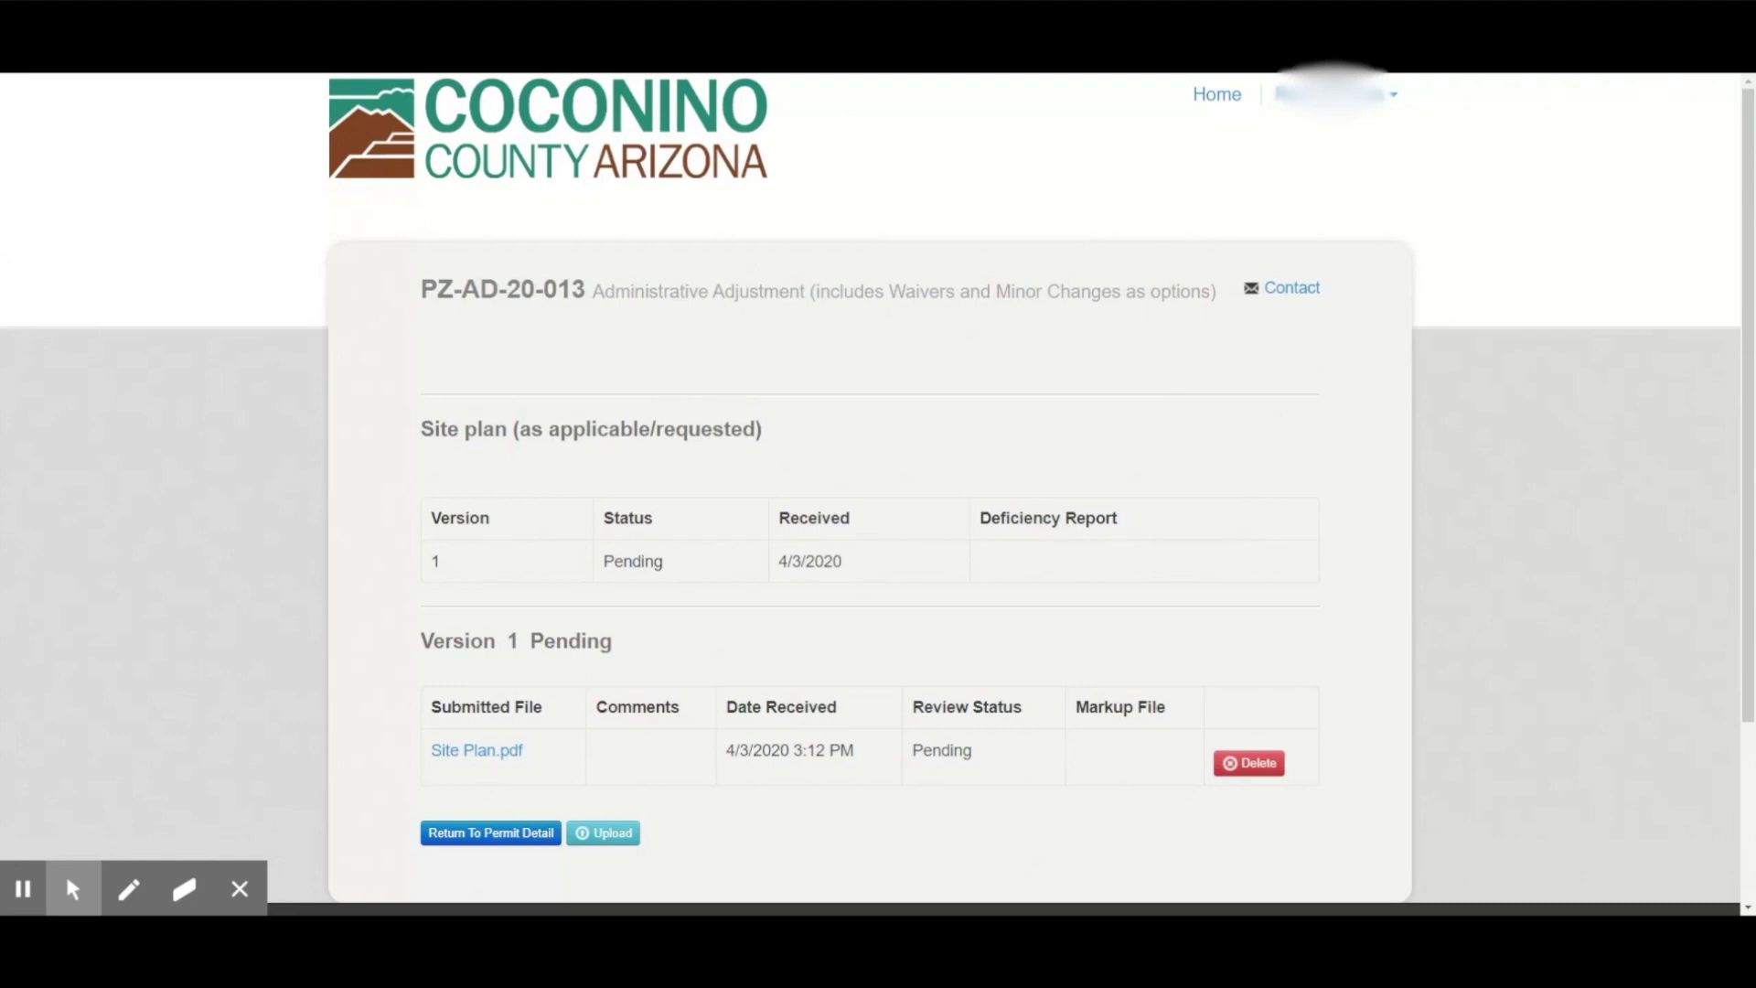
scroll(431, 654, "down", 2)
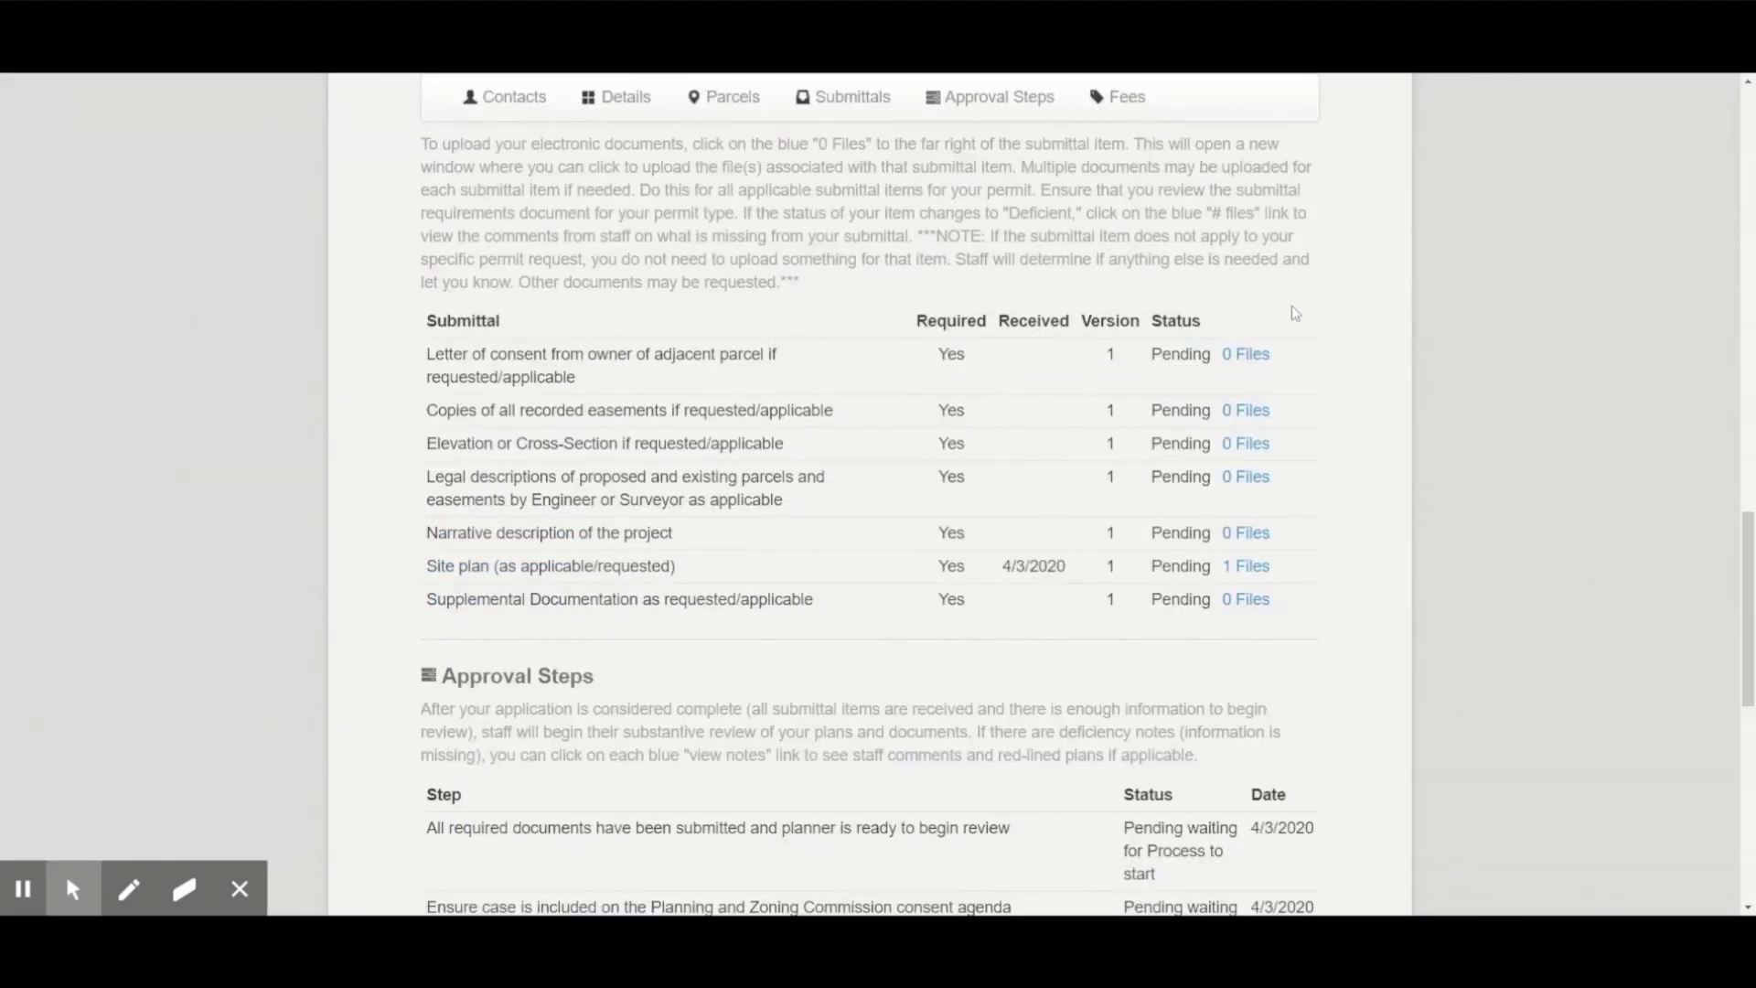
Scroll the permit record to check the unpaid $72.00 fee and the pending approval steps.
scroll(1363, 428, "down", 2)
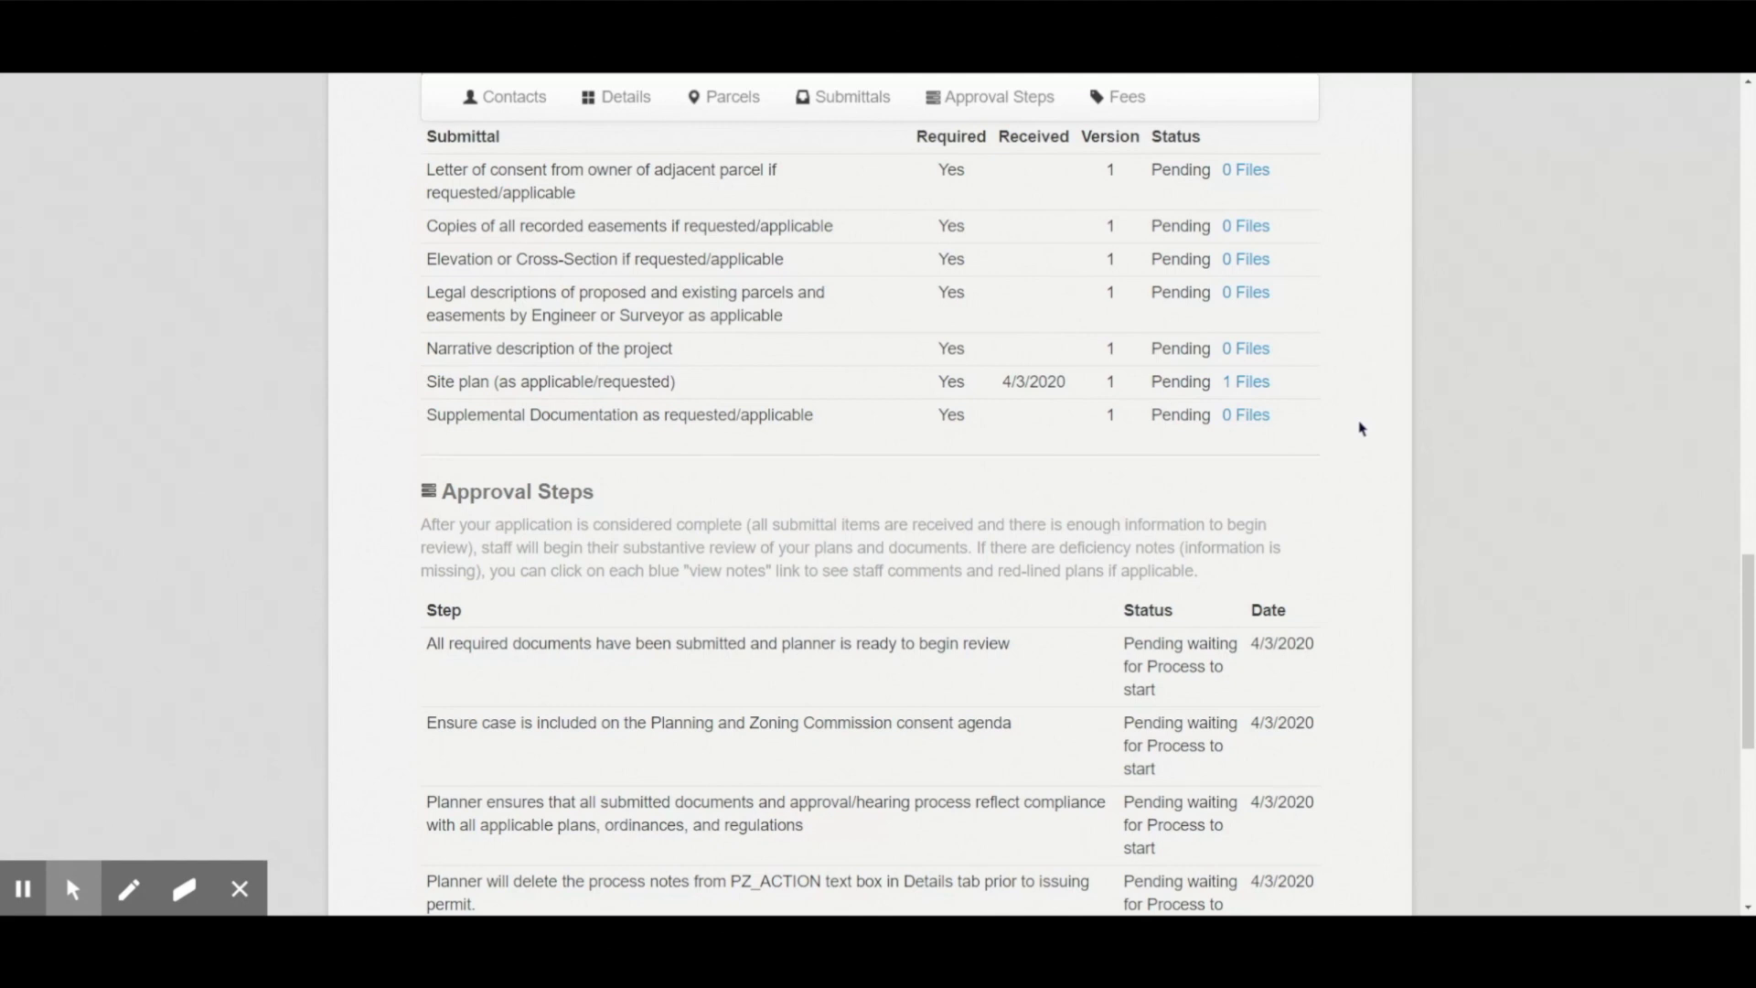
scroll(1360, 428, "down", 6)
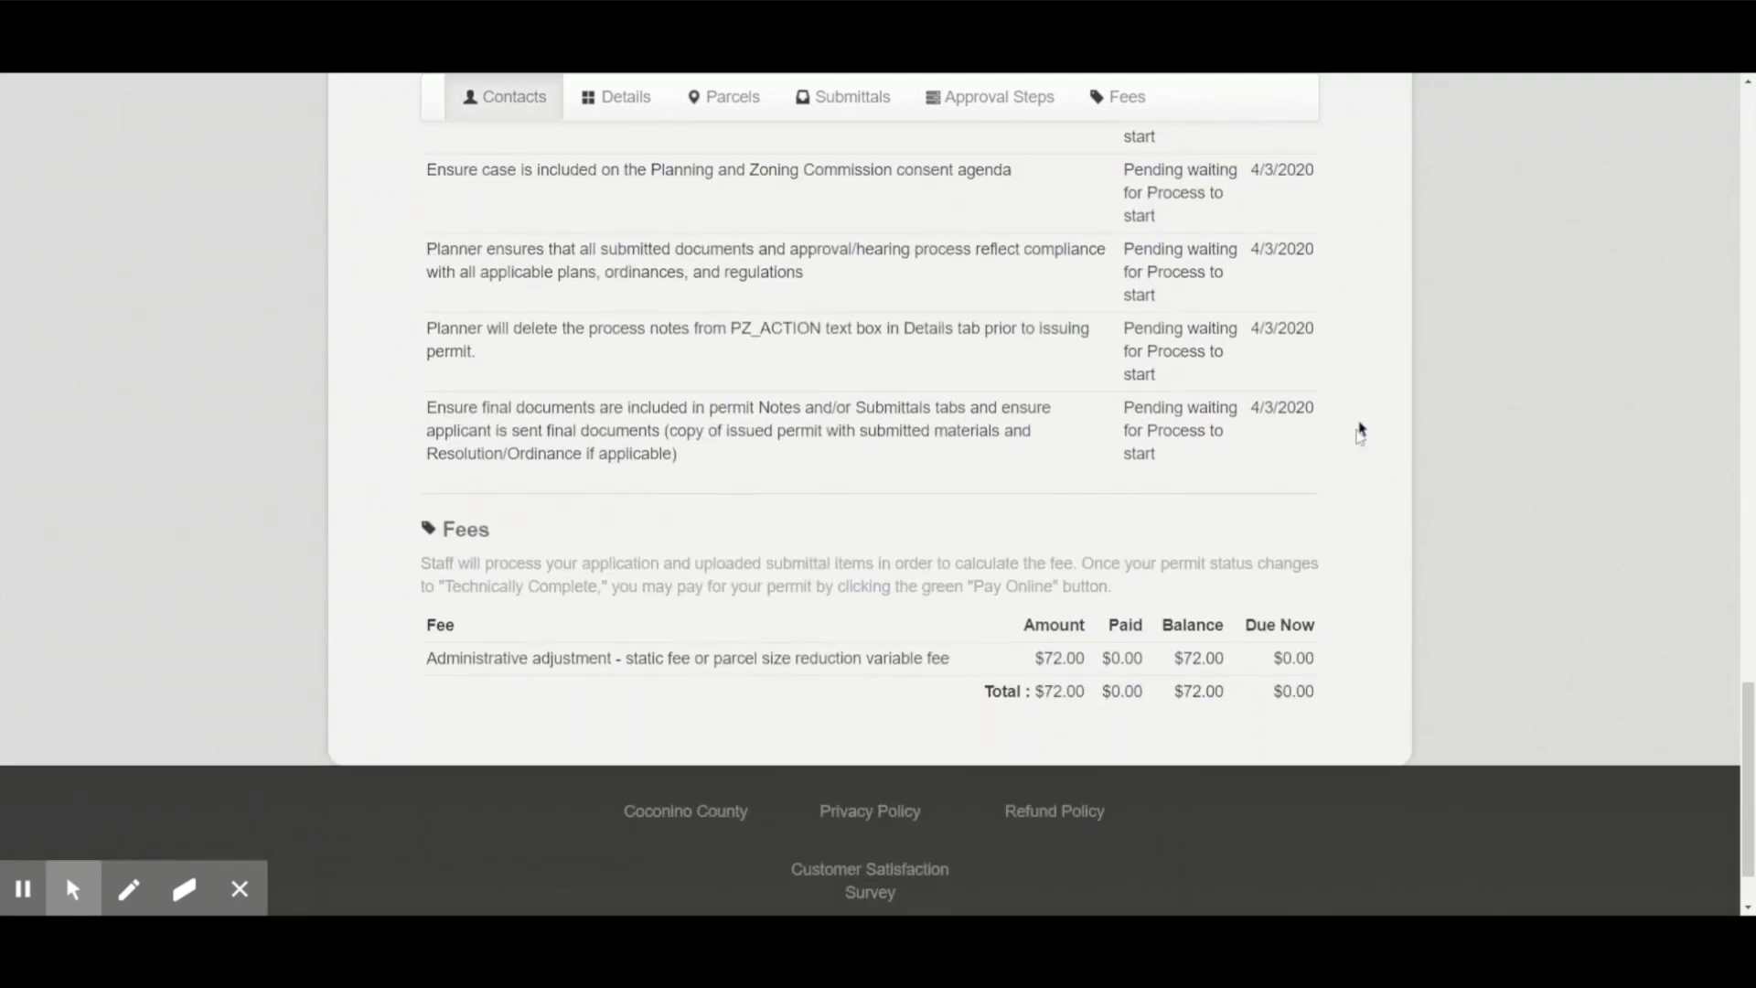